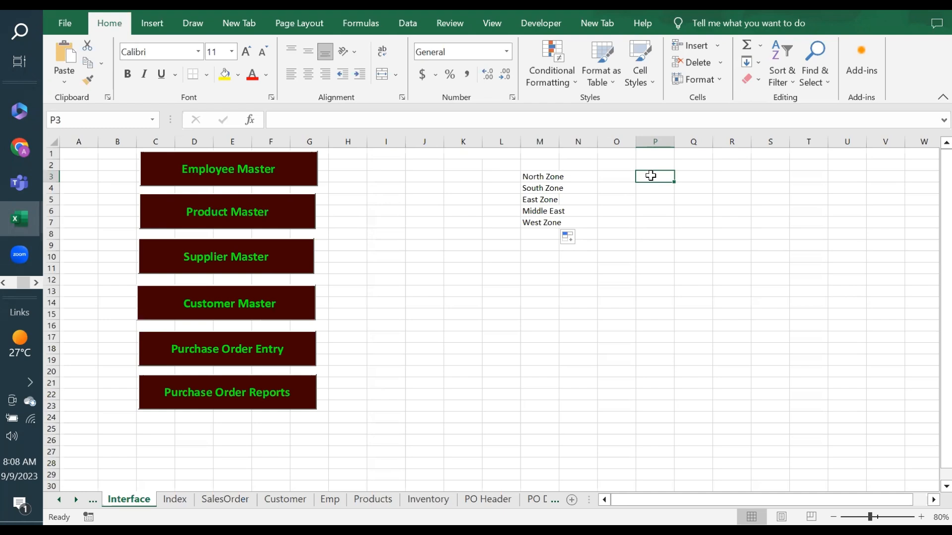
- Examine the zone names listed in cells M3:M7 of the Interface sheet
{"action": "left_click", "coordinate": [540, 176]}
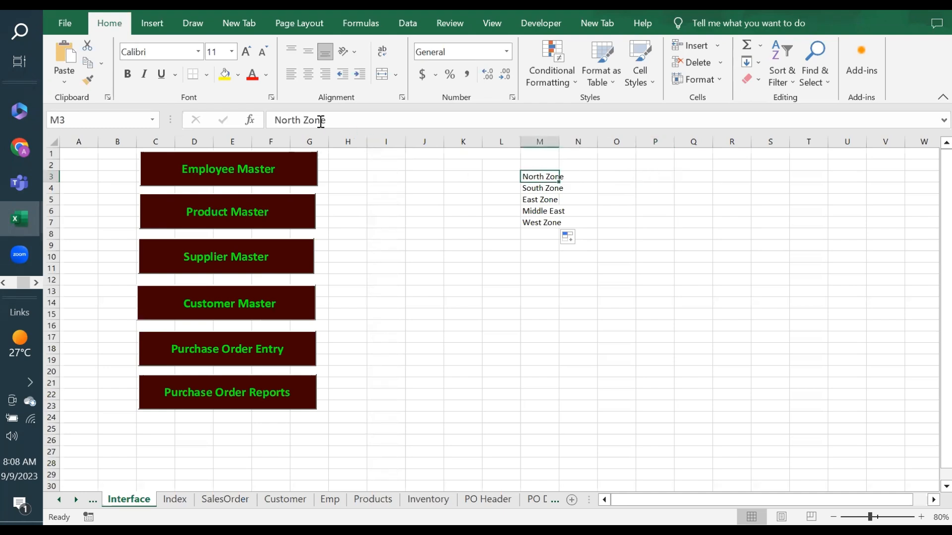
{"action": "left_click", "coordinate": [529, 190]}
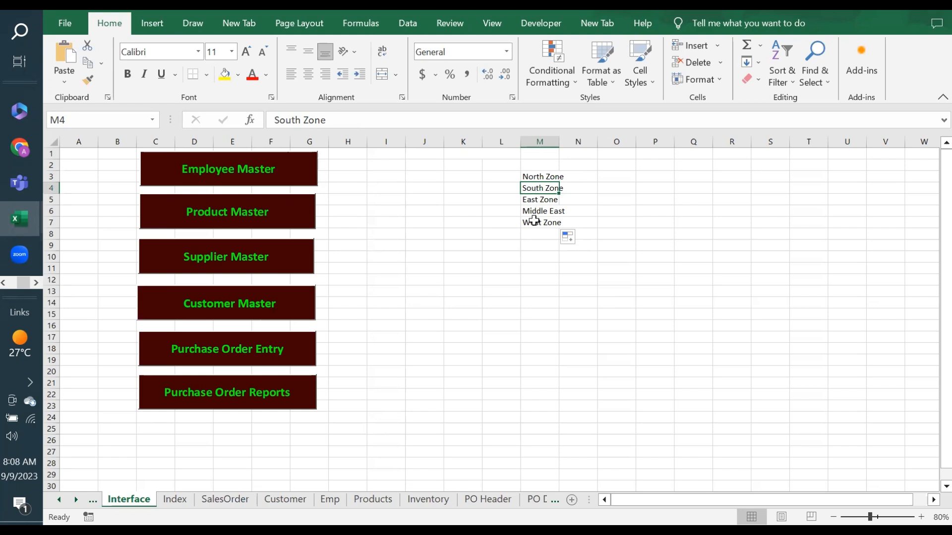
{"action": "left_click", "coordinate": [535, 200]}
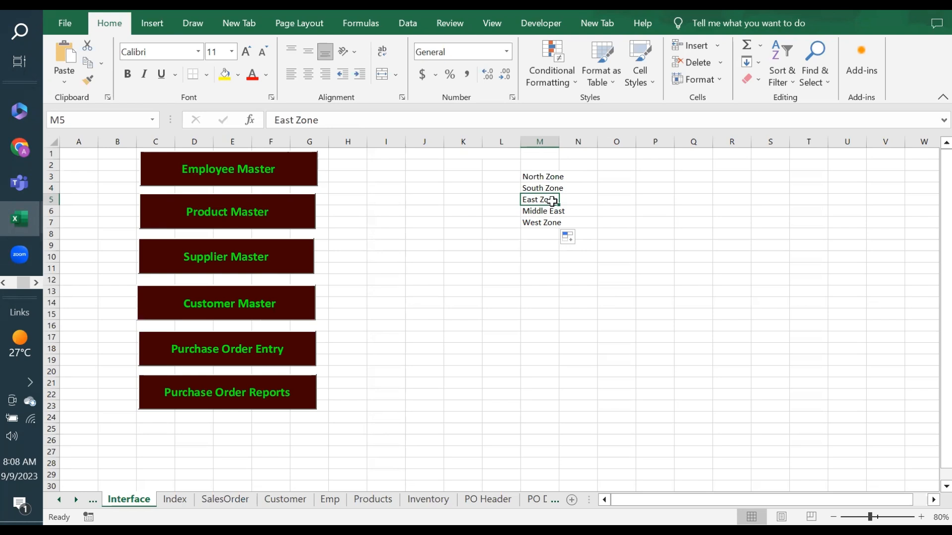
{"action": "left_click", "coordinate": [534, 211]}
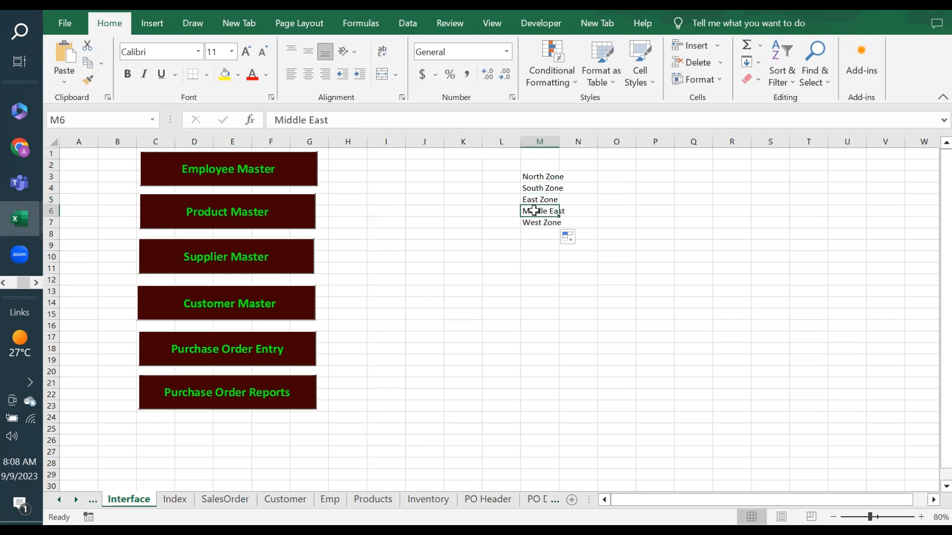
{"action": "left_click", "coordinate": [536, 223]}
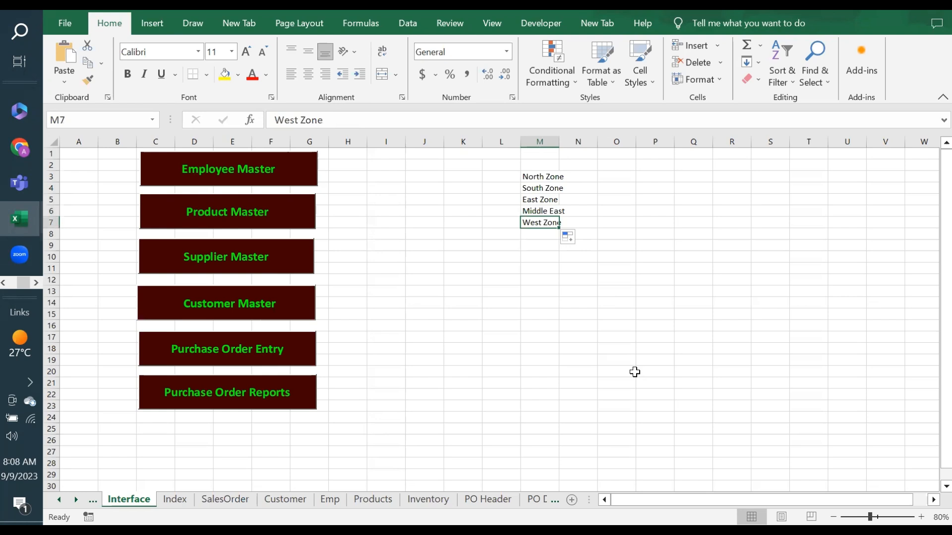
{"action": "left_click", "coordinate": [542, 177]}
{"action": "left_click_drag", "start_coordinate": [542, 177], "coordinate": [540, 224]}
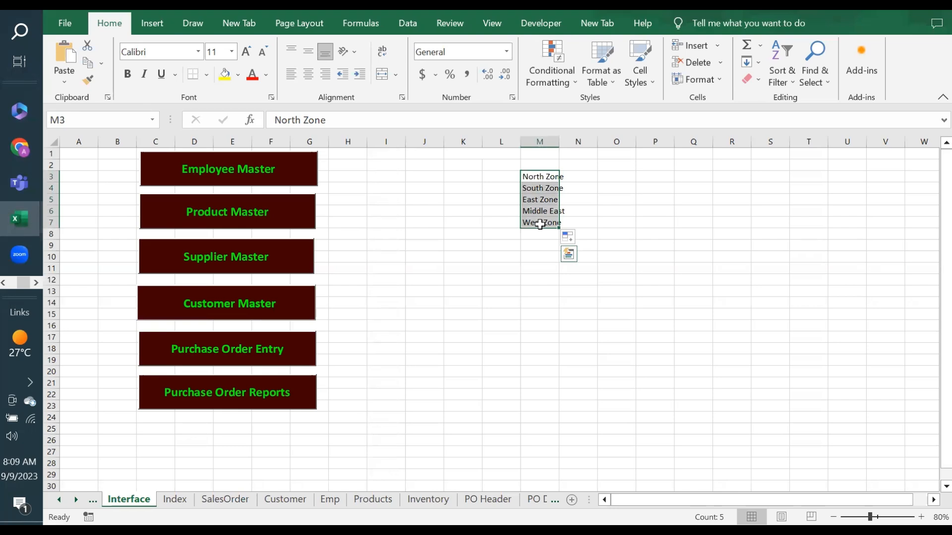
{"action": "left_click", "coordinate": [549, 176]}
{"action": "left_click_drag", "start_coordinate": [549, 176], "coordinate": [547, 222]}
- Enter "North Zone" in cell P3 of the Interface sheet
{"action": "left_click", "coordinate": [655, 178]}
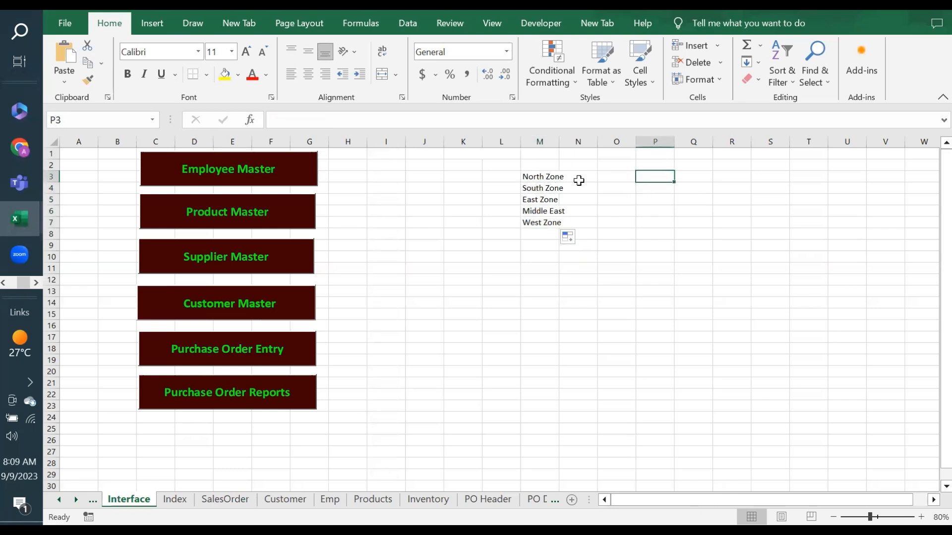
{"action": "type", "text": "N"}
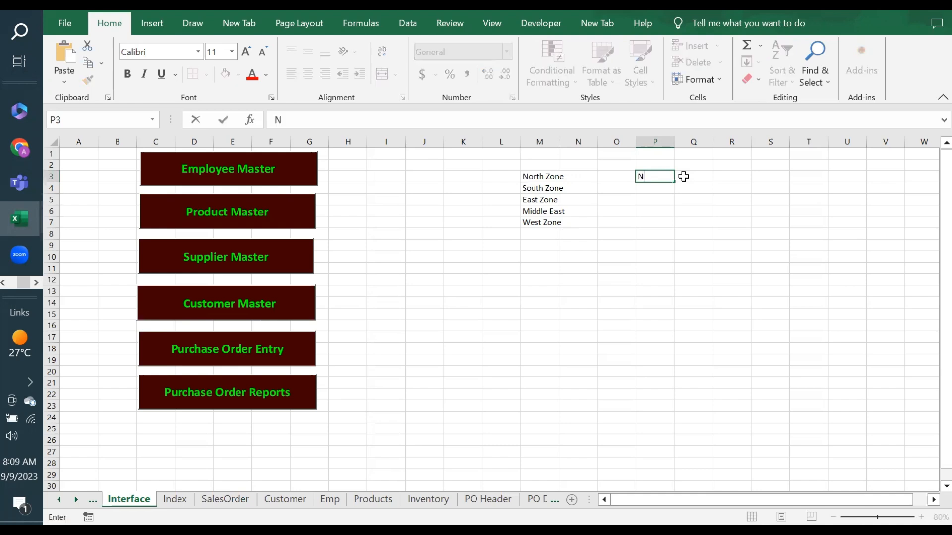
{"action": "type", "text": "orthZone"}
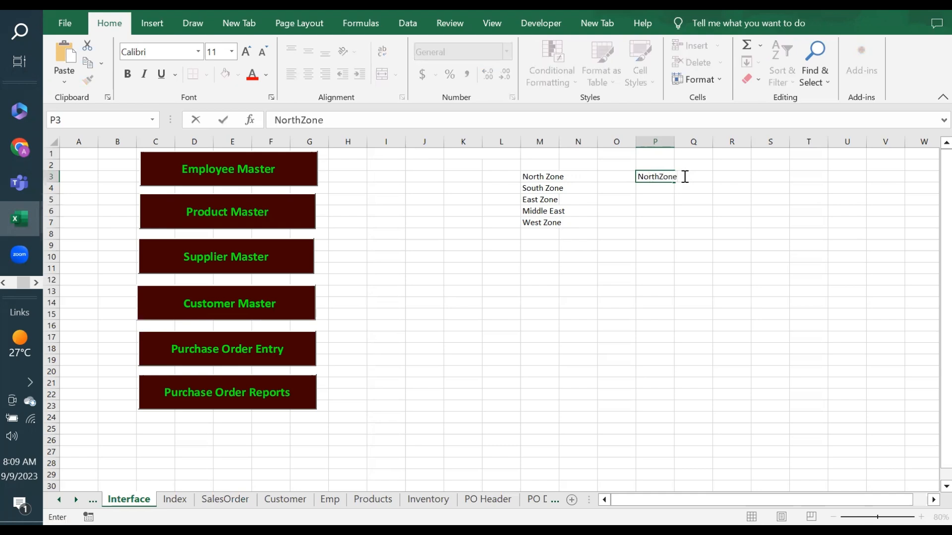
{"action": "key", "text": "BackSpace"}
{"action": "key", "text": "BackSpace"}
{"action": "key", "text": "BackSpace"}
{"action": "key", "text": "BackSpace"}
{"action": "type", "text": "Zone"}
{"action": "key", "text": "Return"}
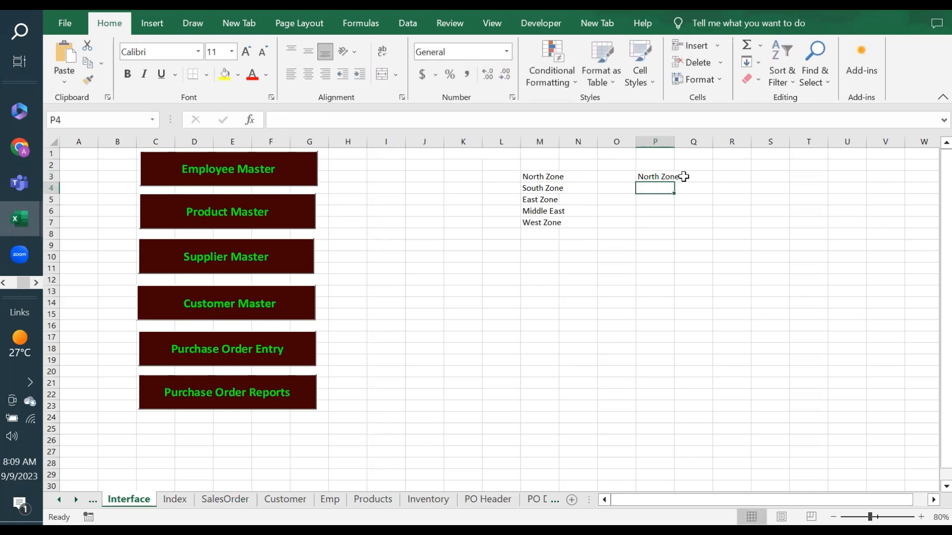
- Auto-fill the zone series from P3 down to P7
{"action": "left_click", "coordinate": [657, 177]}
{"action": "left_click_drag", "start_coordinate": [674, 182], "coordinate": [673, 223]}
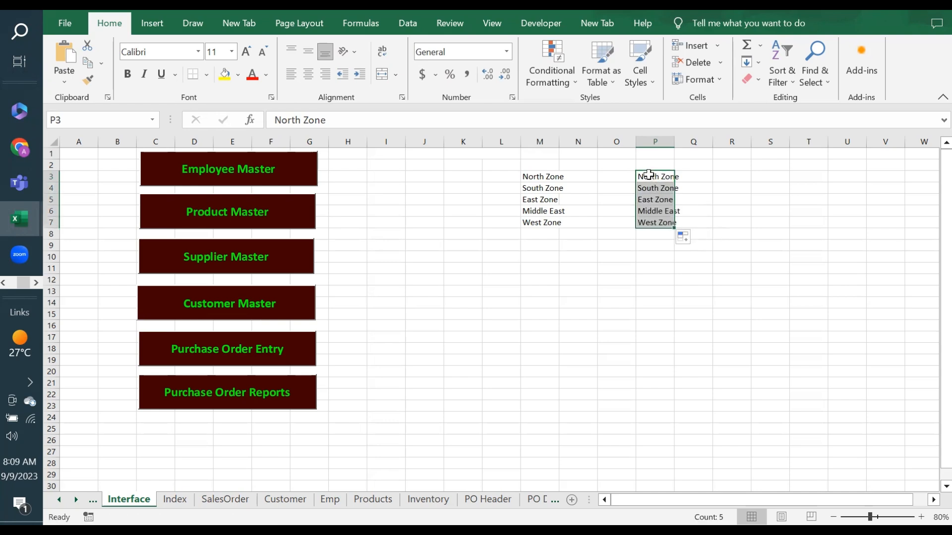
{"action": "left_click_drag", "start_coordinate": [651, 179], "coordinate": [659, 225]}
{"action": "left_click", "coordinate": [656, 178]}
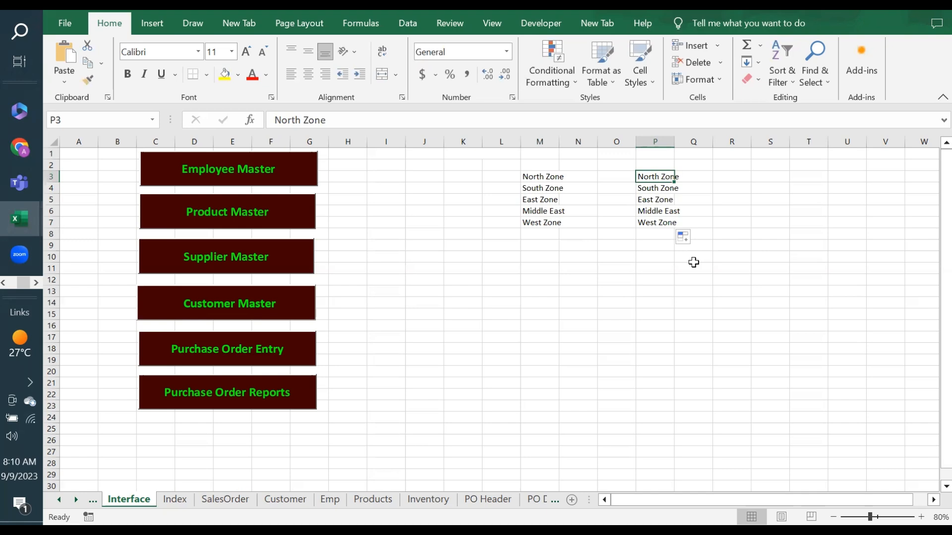
- Create a new blank workbook and enter "North Zone" in cell F4
{"action": "key", "text": "ctrl+n"}
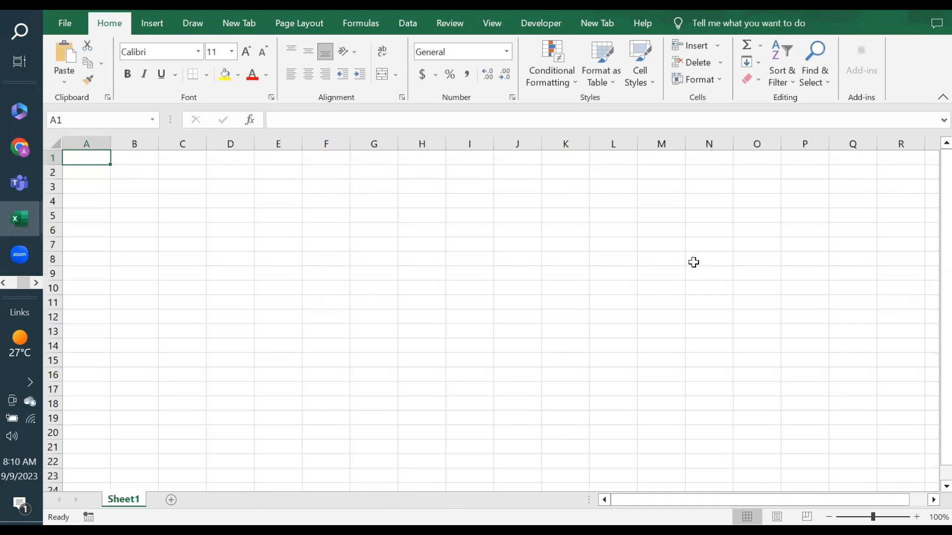
{"action": "left_click", "coordinate": [345, 197]}
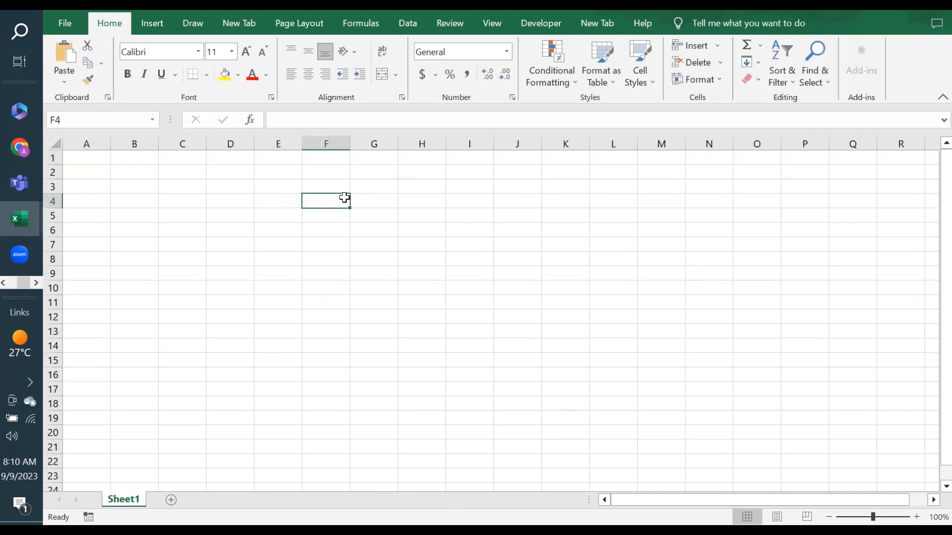
{"action": "type", "text": "N"}
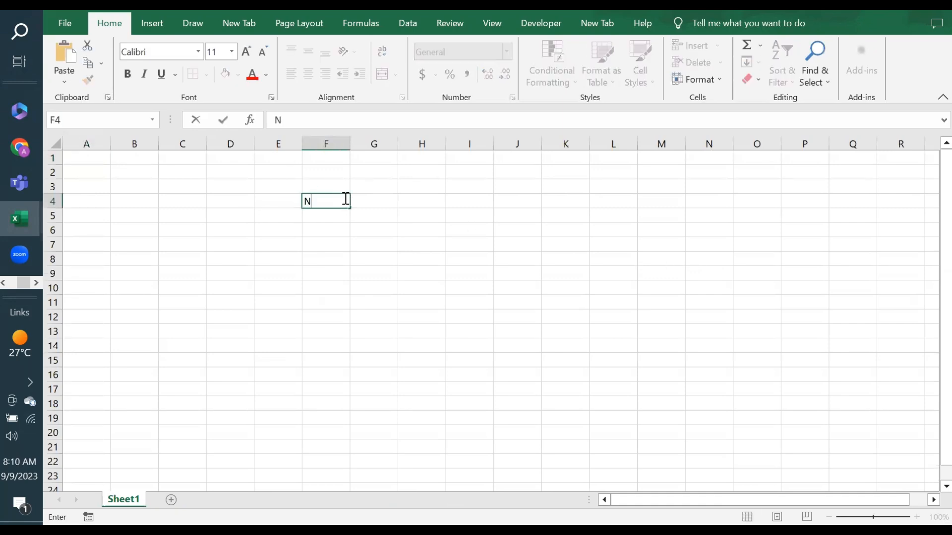
{"action": "type", "text": "orth Zone"}
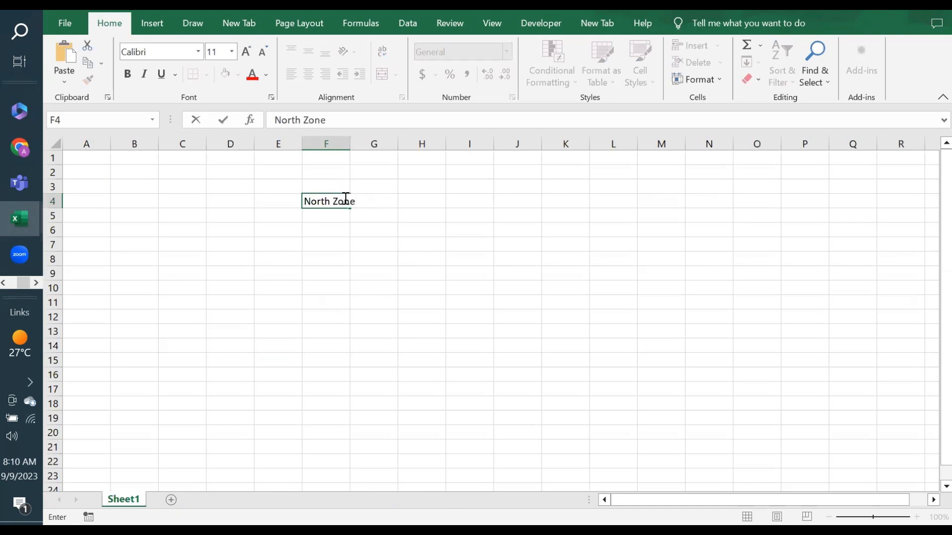
{"action": "key", "text": "Return"}
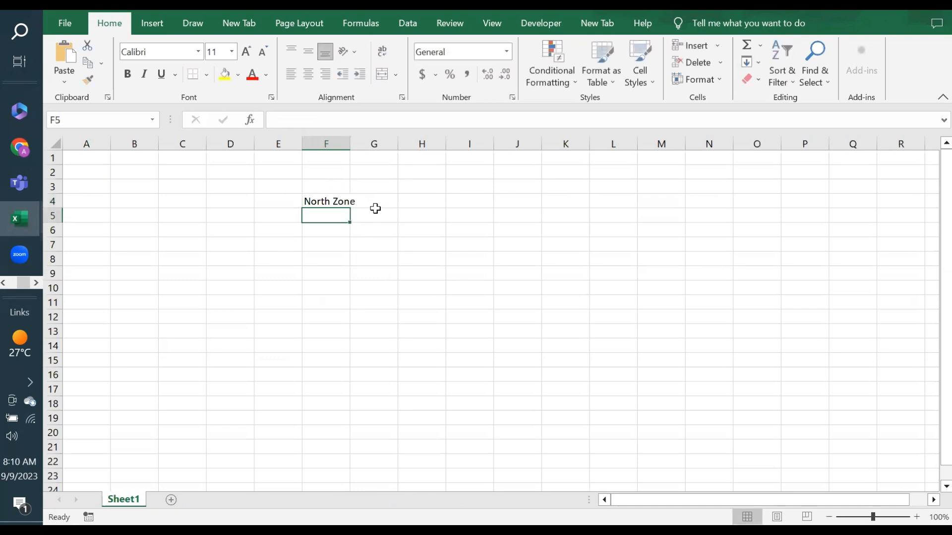
- Auto-fill the zone series from F4 down to F8 in the new workbook
{"action": "left_click", "coordinate": [325, 204]}
{"action": "left_click_drag", "start_coordinate": [351, 208], "coordinate": [351, 263]}
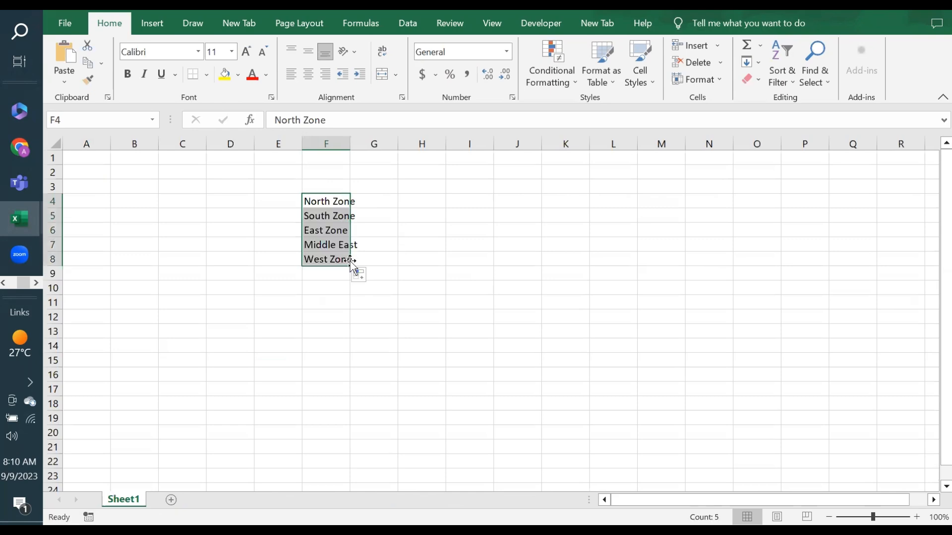
{"action": "left_click", "coordinate": [374, 210]}
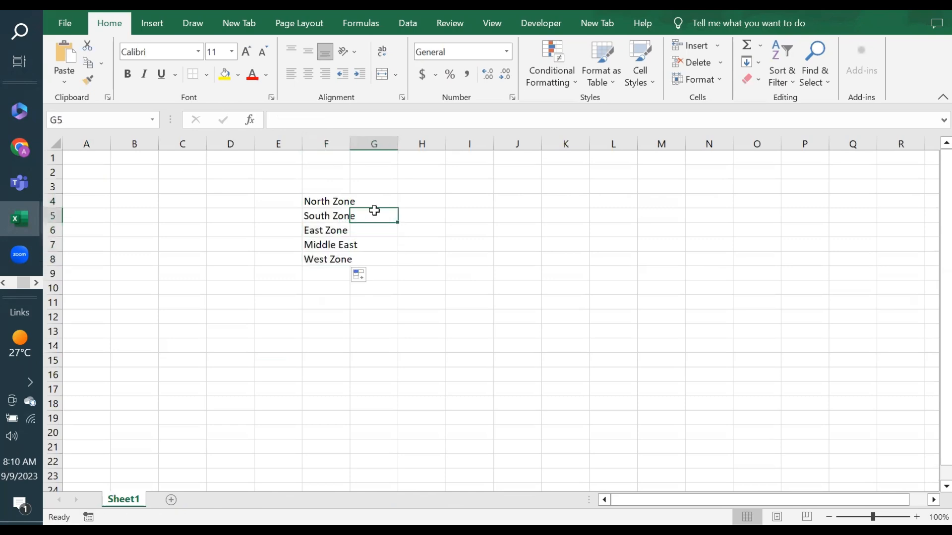
{"action": "left_click", "coordinate": [321, 201]}
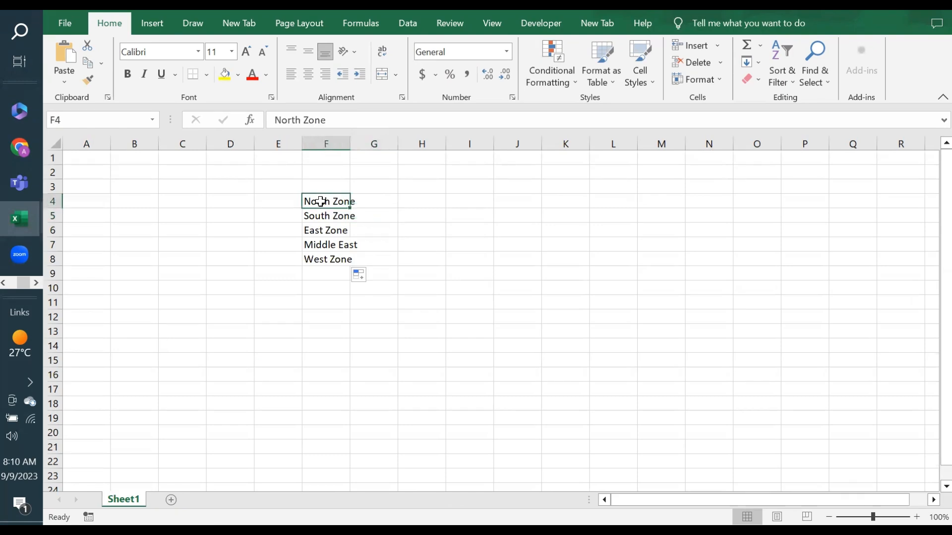
- Close the new workbook without saving its changes
{"action": "left_click", "coordinate": [59, 20]}
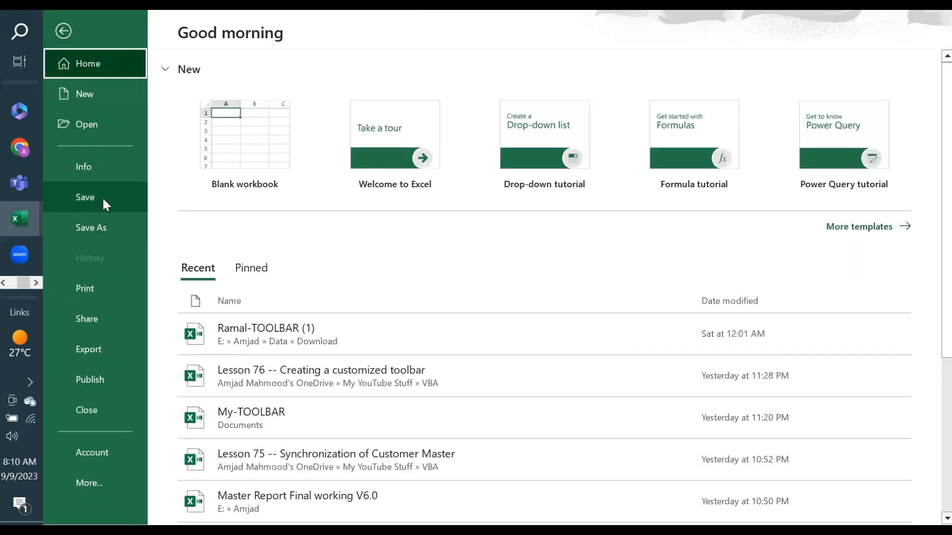
{"action": "left_click", "coordinate": [98, 413]}
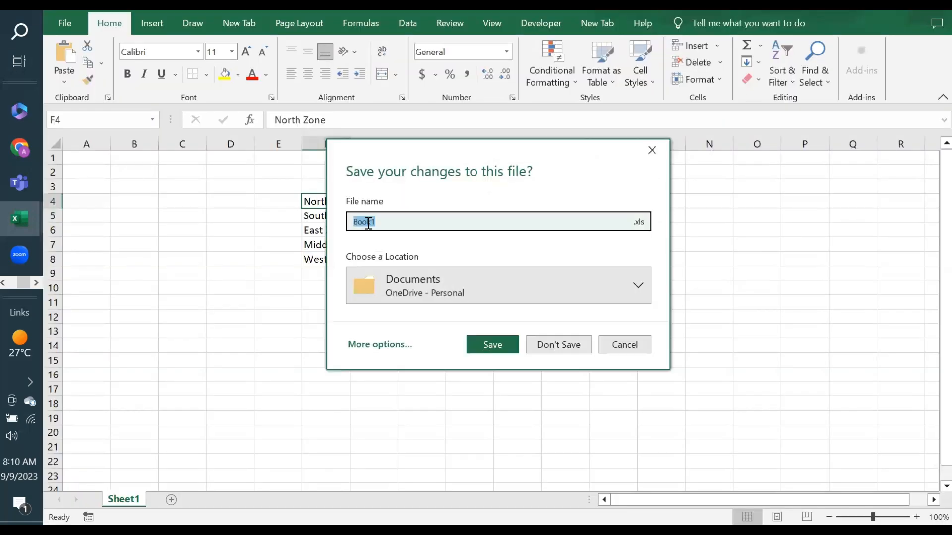
{"action": "left_click", "coordinate": [573, 350]}
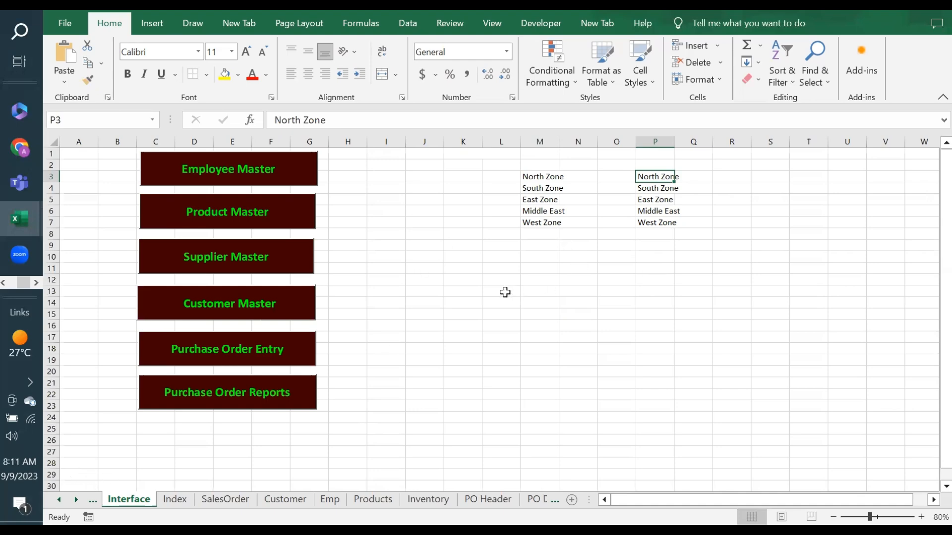
- In ThisWorkbook's Workbook_Open code, insert Application.AddCustomList after Login.Show with the array North Zone, South Zone, East Zone, Middle East, West Zone
{"action": "key", "text": "alt+F11"}
{"action": "left_click_drag", "start_coordinate": [255, 367], "coordinate": [262, 335]}
{"action": "double_click", "coordinate": [154, 365]}
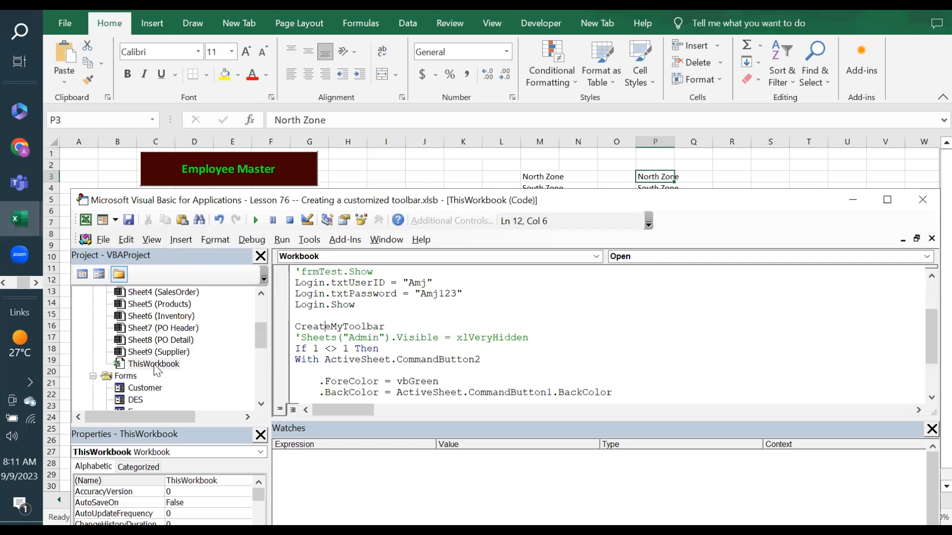
{"action": "left_click", "coordinate": [349, 316]}
{"action": "left_click_drag", "start_coordinate": [931, 342], "coordinate": [914, 289]}
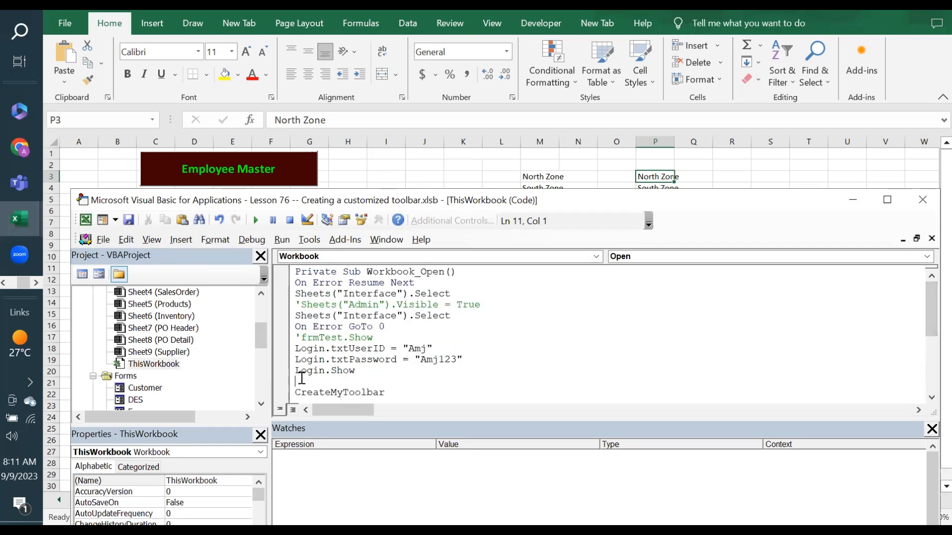
{"action": "key", "text": "Return"}
{"action": "type", "text": "Application.AddCustomList ListArray:=Array(\"North Zone\", \"South Zone\", \"East Zone\", \"Middle East\", _         \"West Zone\")"}
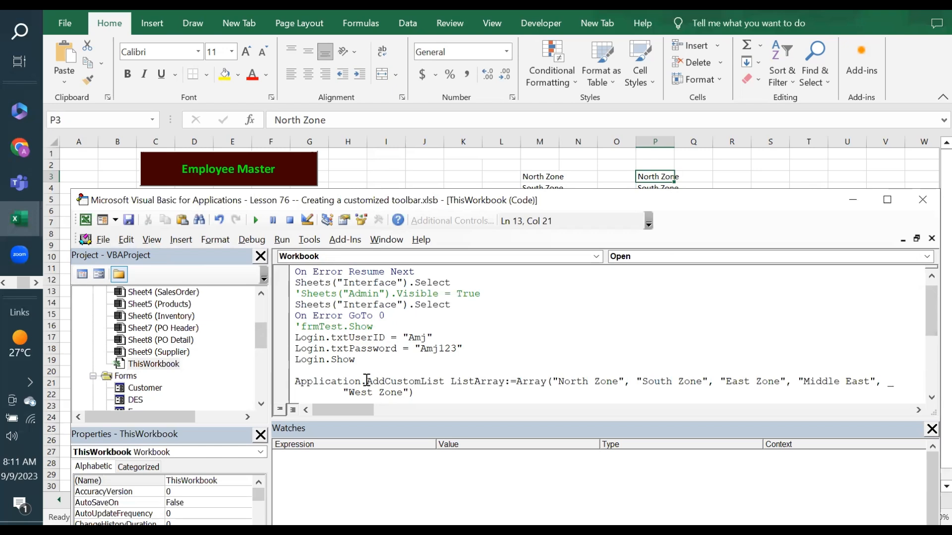
- Examine the AddCustomList statement, its array of zone names and the code that follows it
{"action": "left_click", "coordinate": [555, 381]}
{"action": "left_click_drag", "start_coordinate": [555, 381], "coordinate": [642, 381]}
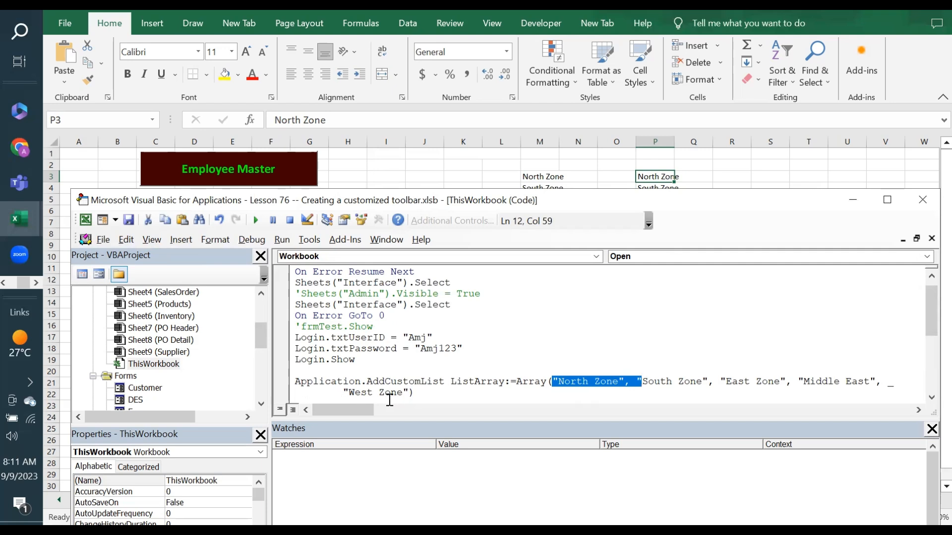
{"action": "left_click", "coordinate": [407, 393]}
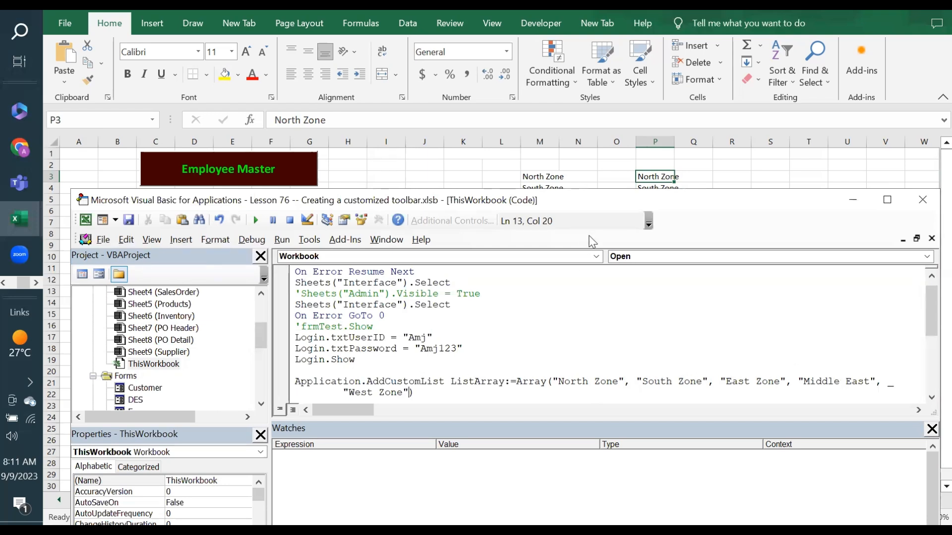
{"action": "left_click", "coordinate": [387, 363]}
{"action": "left_click_drag", "start_coordinate": [296, 377], "coordinate": [435, 391]}
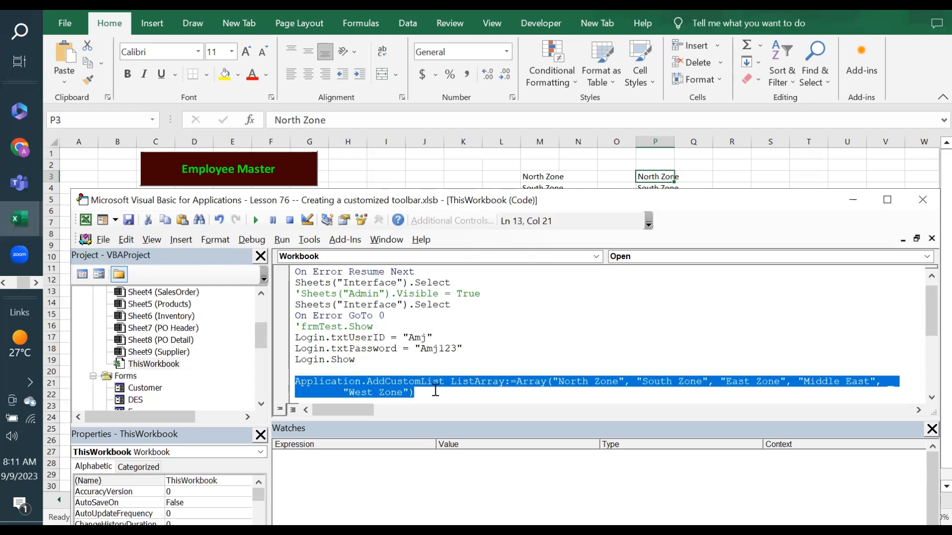
{"action": "left_click", "coordinate": [932, 397]}
{"action": "left_click", "coordinate": [932, 397]}
{"action": "left_click", "coordinate": [932, 397]}
{"action": "left_click", "coordinate": [477, 370]}
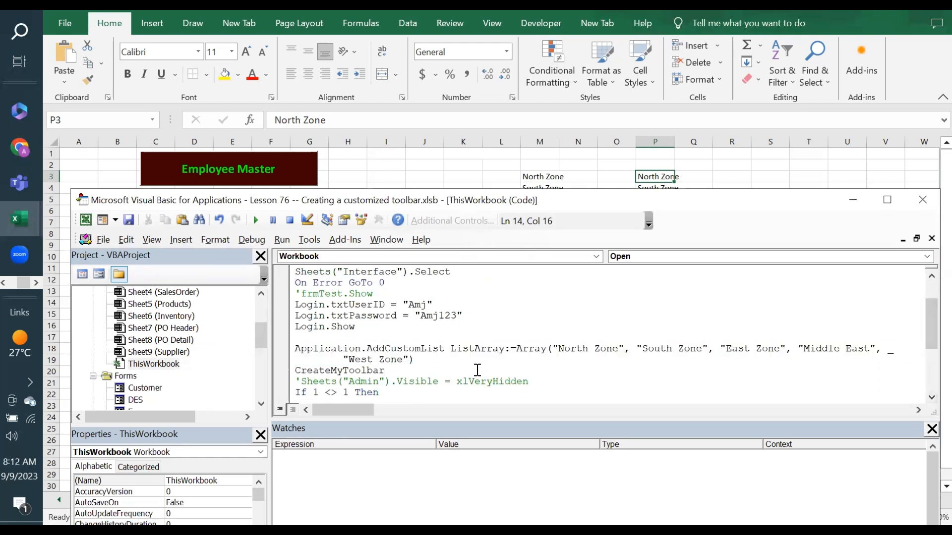
- Return to the Interface sheet and clear both zone lists from the range M3:Q7
{"action": "left_click", "coordinate": [545, 177]}
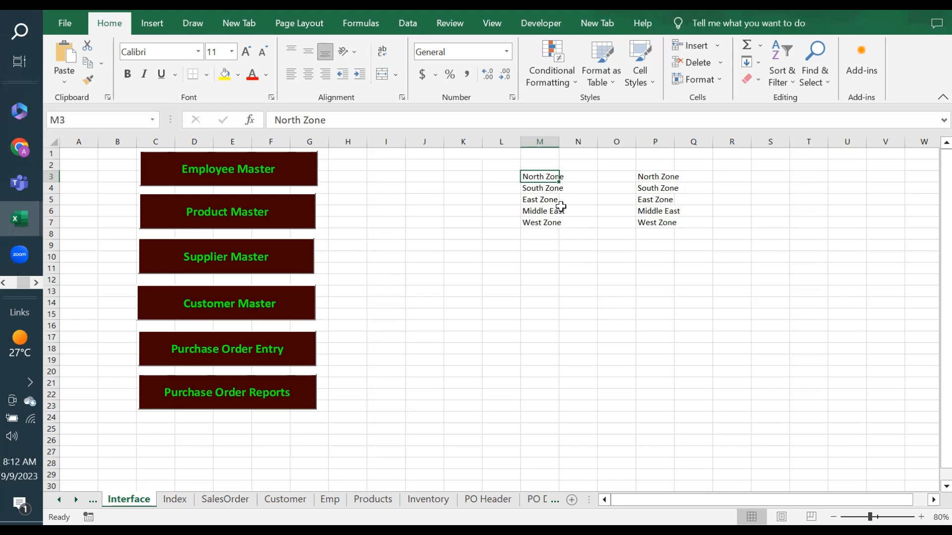
{"action": "left_click_drag", "start_coordinate": [538, 177], "coordinate": [677, 221]}
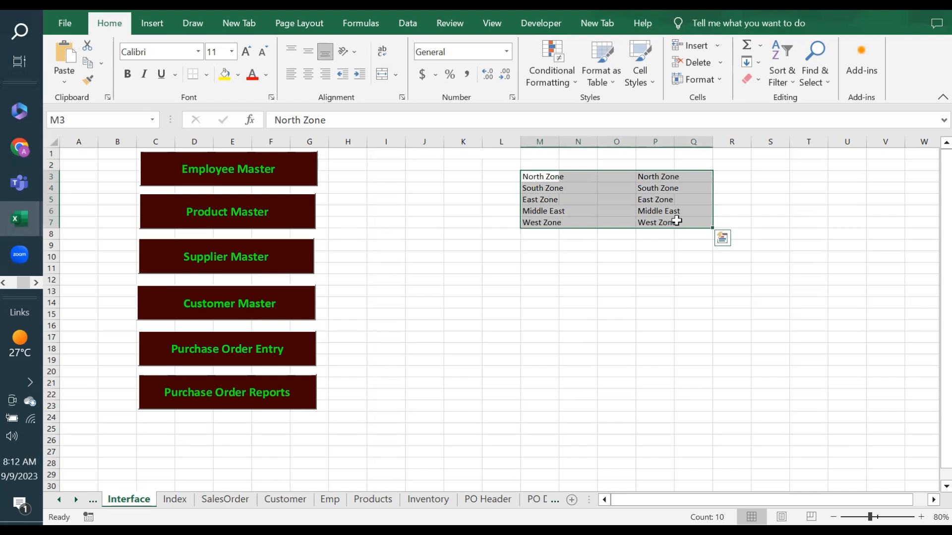
{"action": "key", "text": "Delete"}
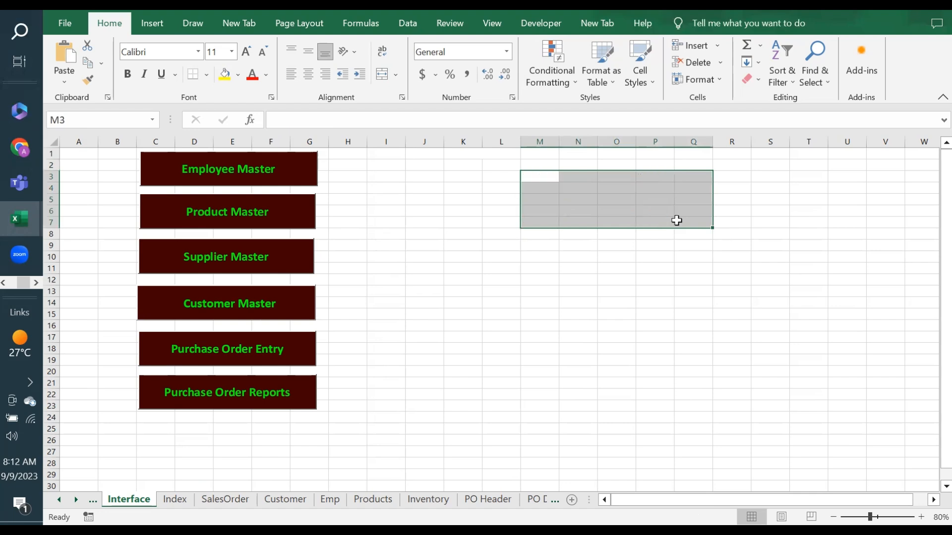
{"action": "left_click", "coordinate": [538, 244]}
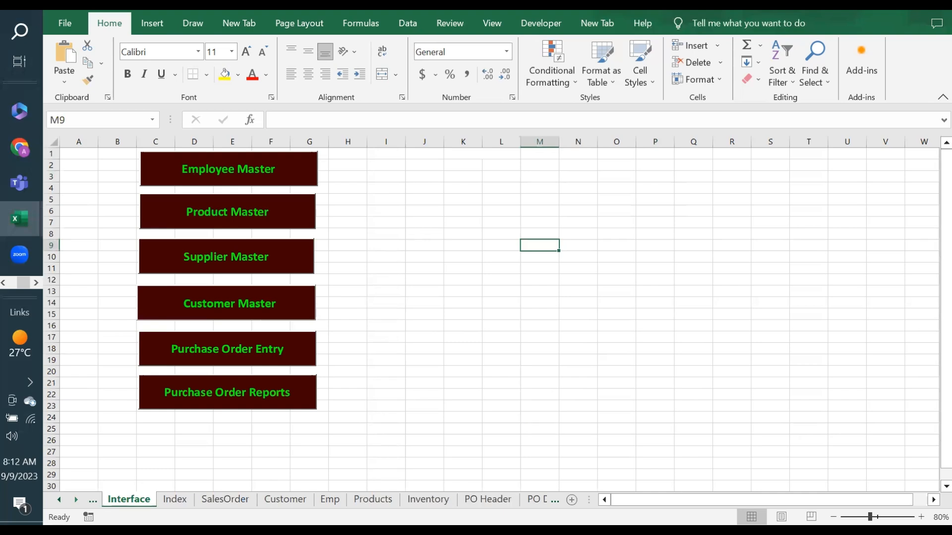
- Go to the Monthly Summary sheet near the end of the workbook
{"action": "left_click", "coordinate": [76, 500]}
{"action": "left_click", "coordinate": [76, 501]}
{"action": "left_click", "coordinate": [76, 501]}
{"action": "left_click", "coordinate": [76, 500]}
{"action": "left_click", "coordinate": [76, 500]}
{"action": "left_click", "coordinate": [76, 500]}
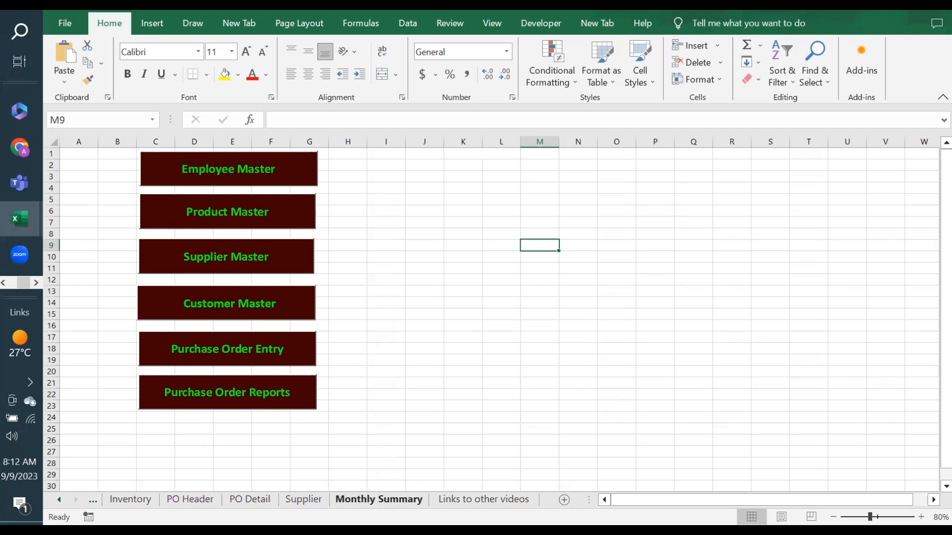
- Copy the supplier table C3:K13 from the Monthly Summary sheet and create a new blank workbook
{"action": "left_click", "coordinate": [379, 499]}
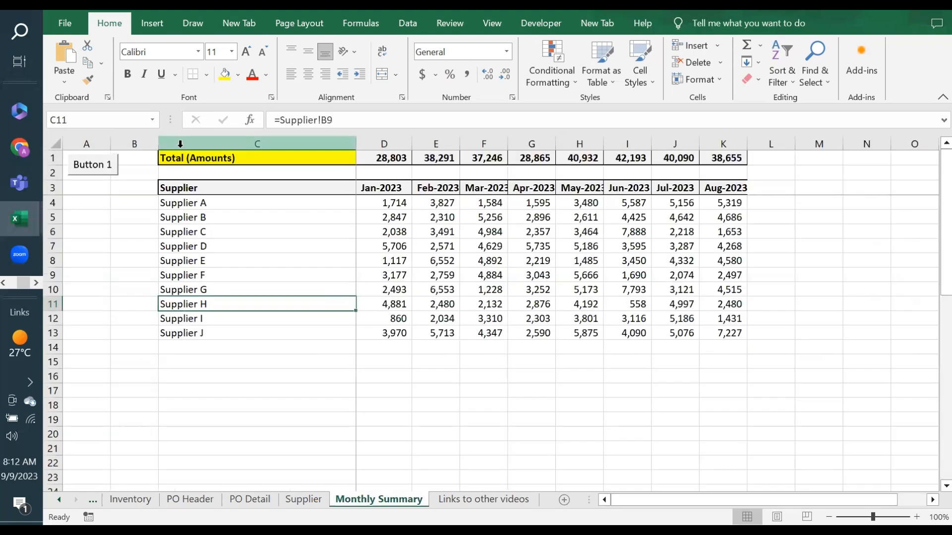
{"action": "left_click_drag", "start_coordinate": [182, 189], "coordinate": [742, 332]}
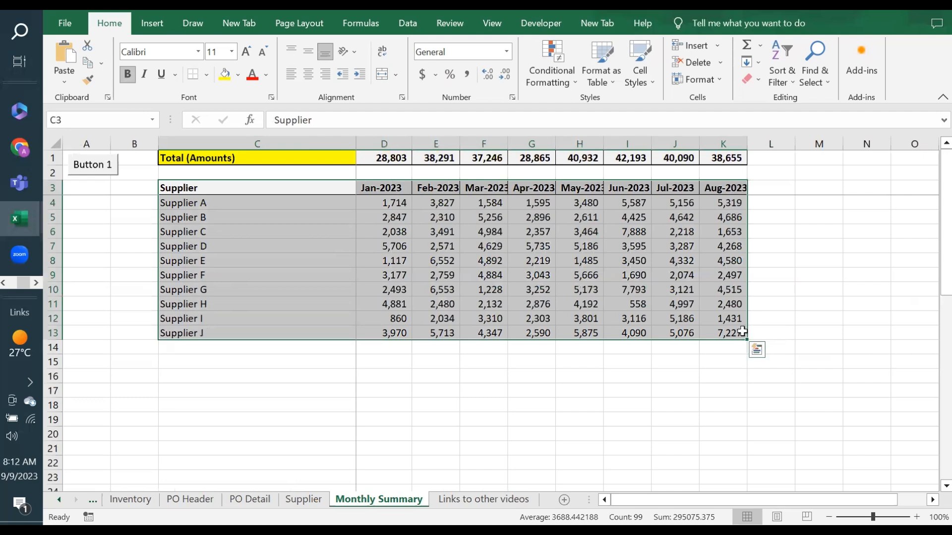
{"action": "key", "text": "ctrl+c"}
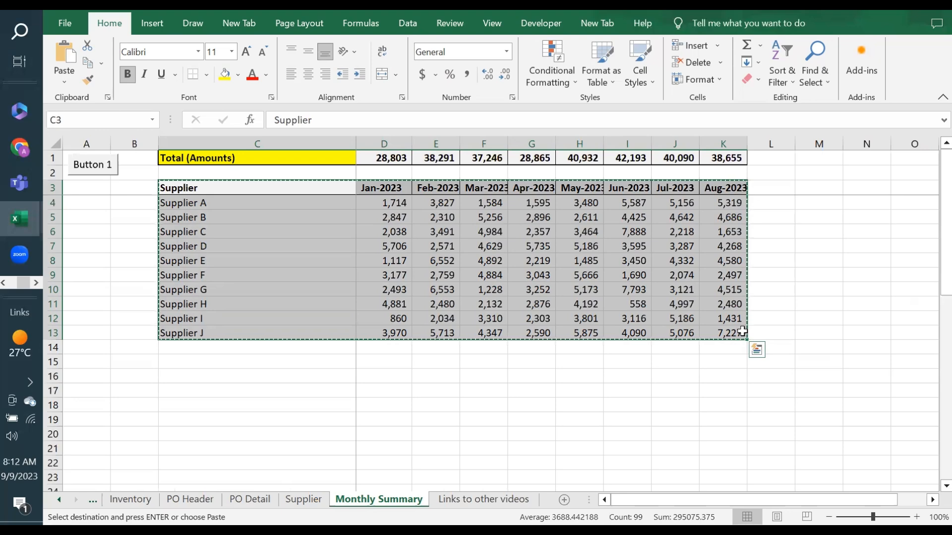
{"action": "key", "text": "ctrl+n"}
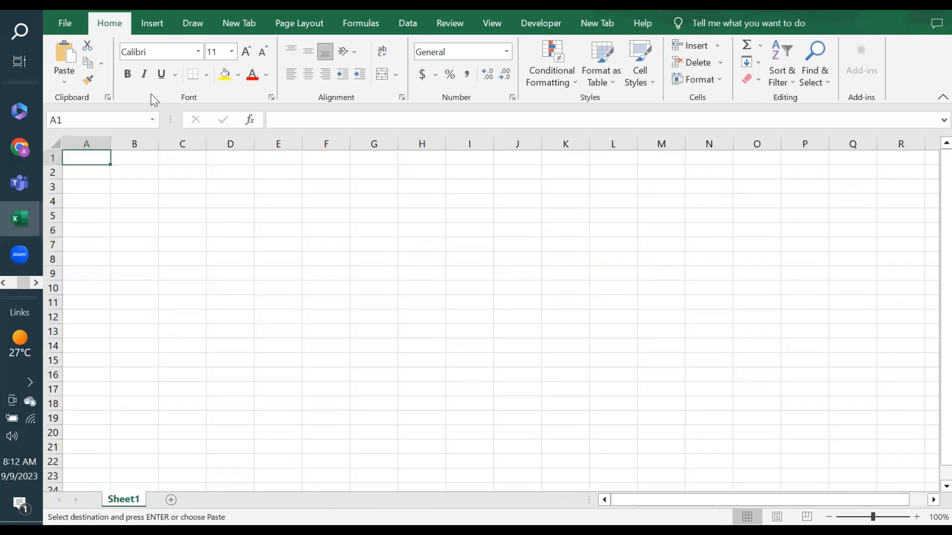
- Paste only the values of the copied supplier table into the new workbook, starting at cell D3
{"action": "left_click", "coordinate": [225, 186]}
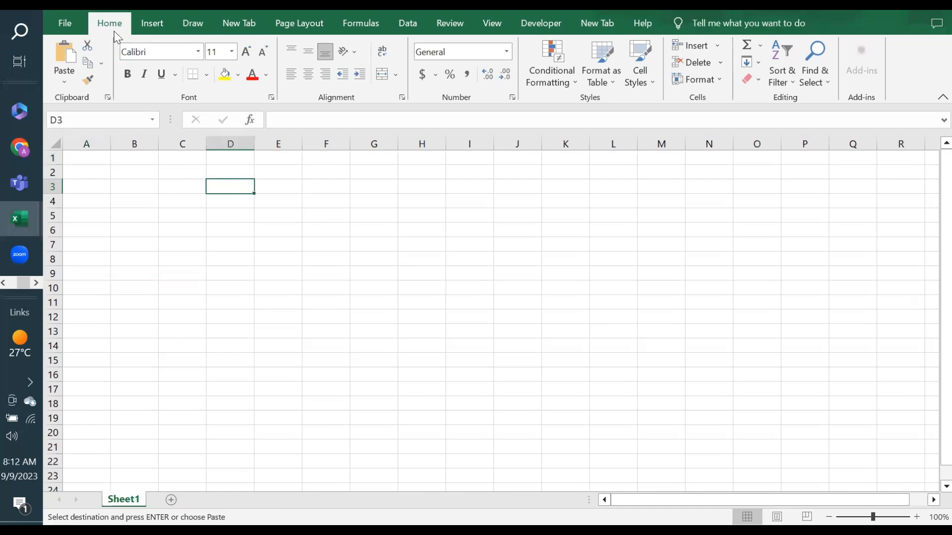
{"action": "left_click", "coordinate": [61, 82]}
{"action": "left_click", "coordinate": [75, 237]}
{"action": "left_click", "coordinate": [516, 236]}
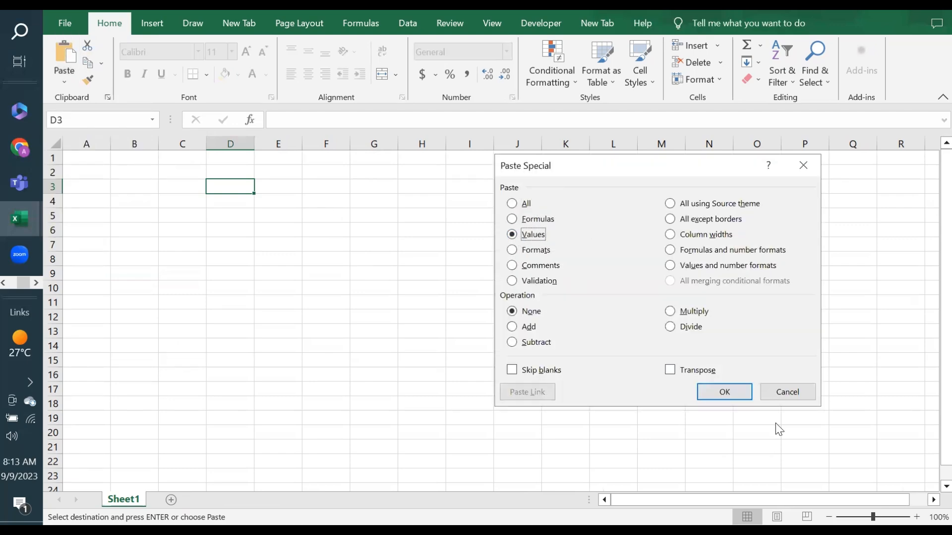
{"action": "left_click", "coordinate": [715, 394]}
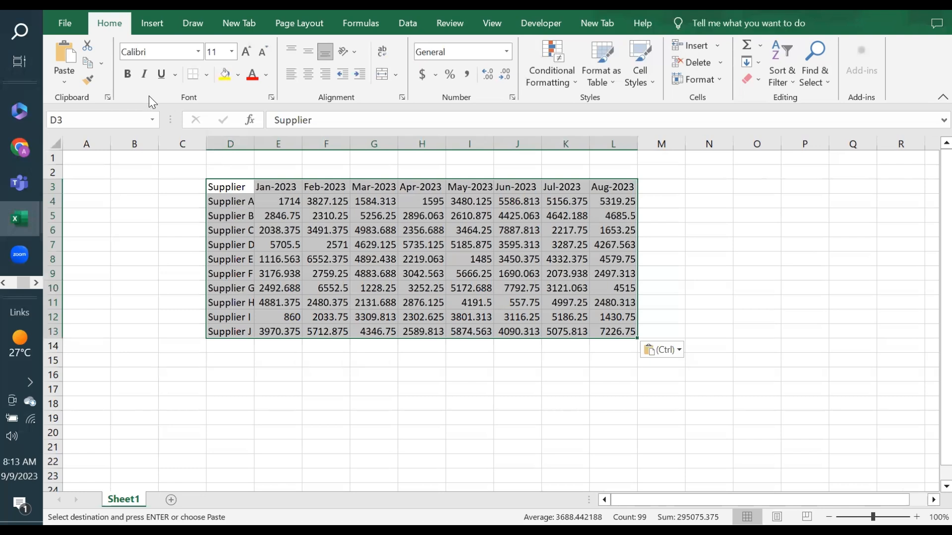
- Paste the source table's formats onto the pasted values with Paste Special
{"action": "left_click", "coordinate": [71, 82]}
{"action": "left_click", "coordinate": [88, 234]}
{"action": "left_click", "coordinate": [526, 249]}
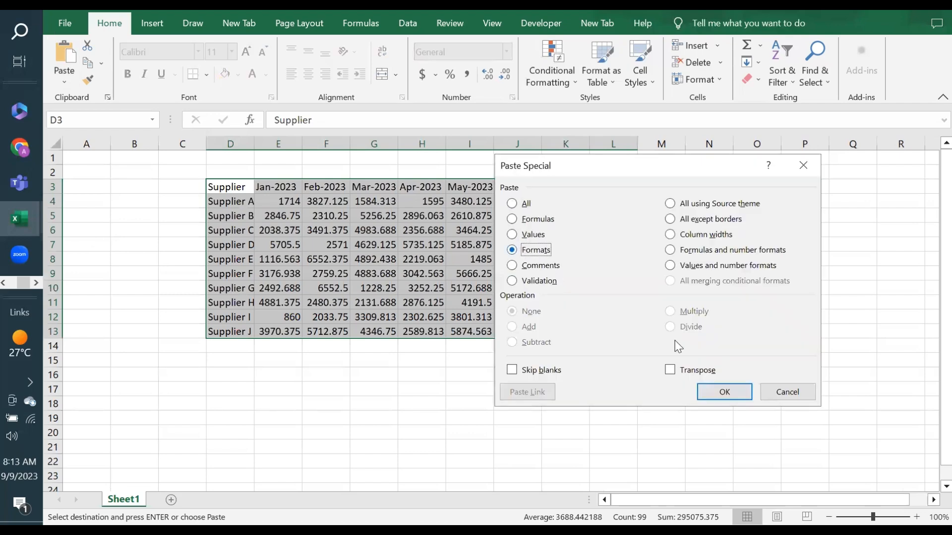
{"action": "left_click", "coordinate": [727, 385]}
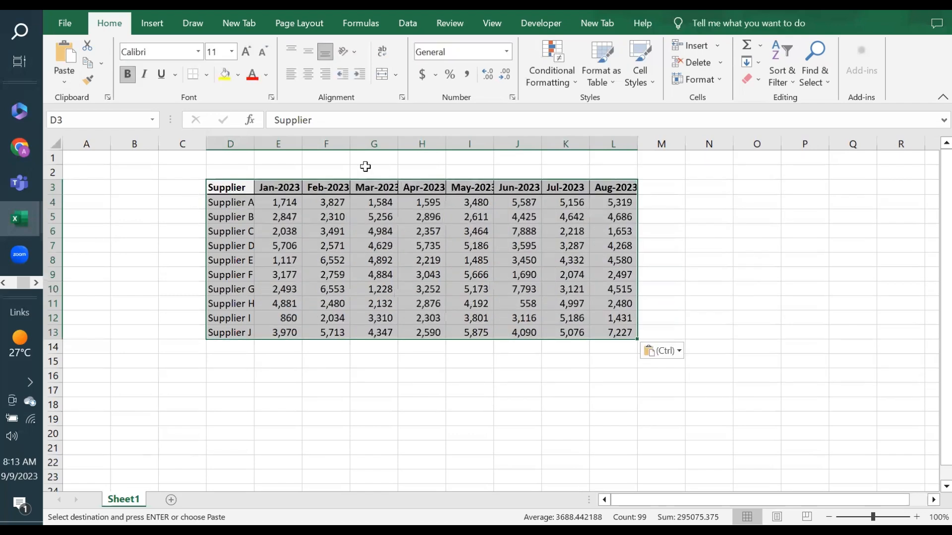
{"action": "left_click", "coordinate": [296, 206]}
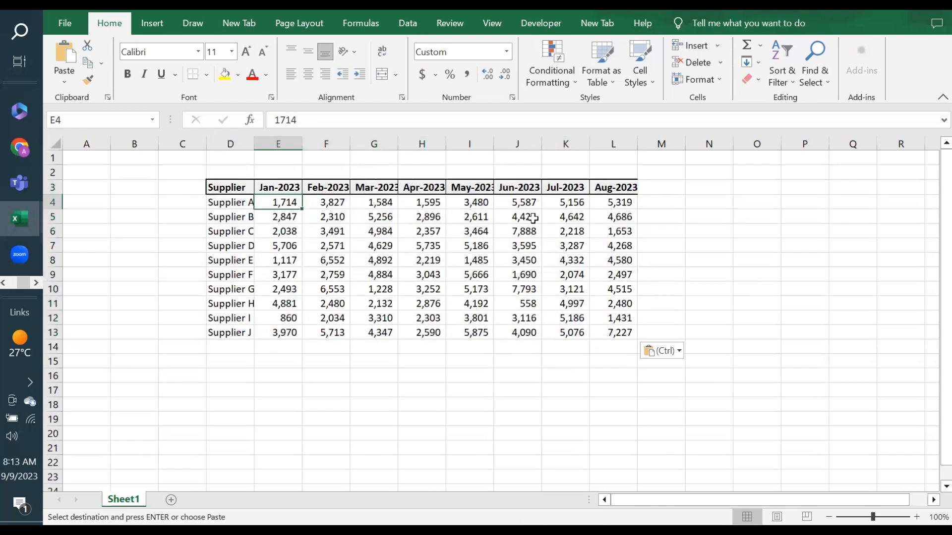
{"action": "left_click", "coordinate": [644, 203]}
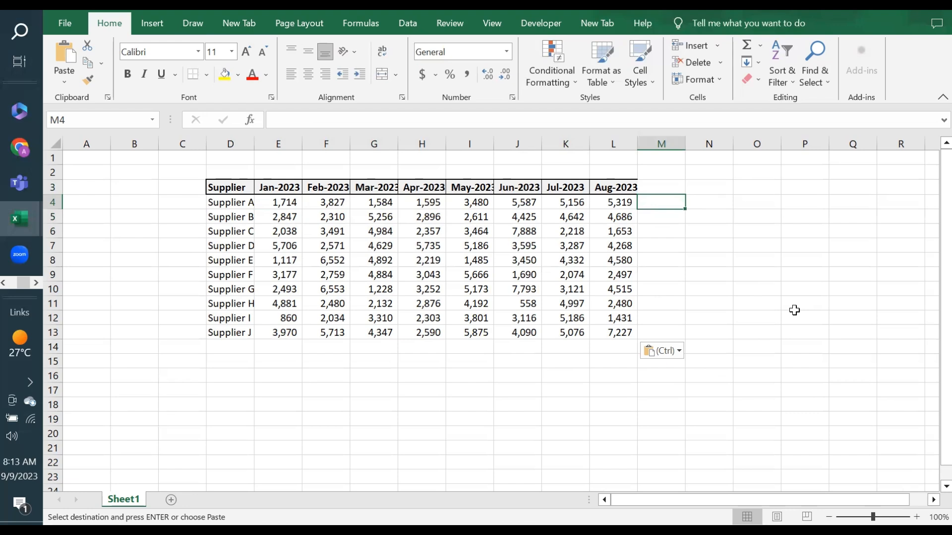
- Enter North Zone in cell C4, beside Supplier A
{"action": "left_click", "coordinate": [172, 202]}
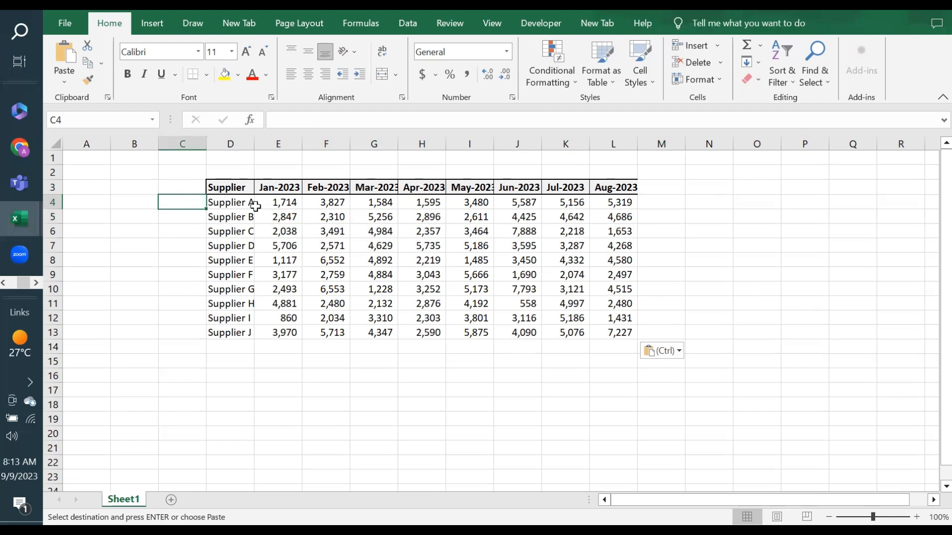
{"action": "type", "text": "Noth"}
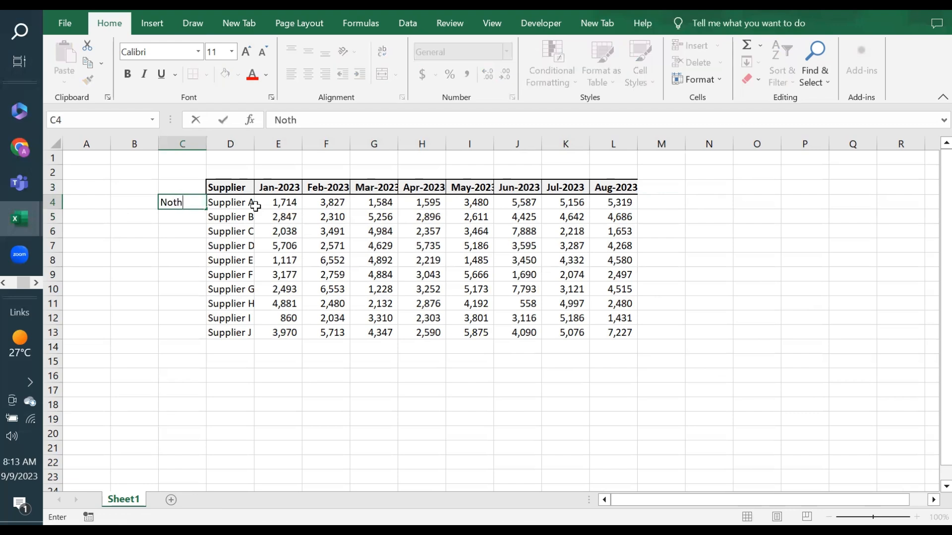
{"action": "type", "text": "e"}
{"action": "key", "text": "BackSpace"}
{"action": "key", "text": "BackSpace"}
{"action": "key", "text": "BackSpace"}
{"action": "type", "text": "rth"}
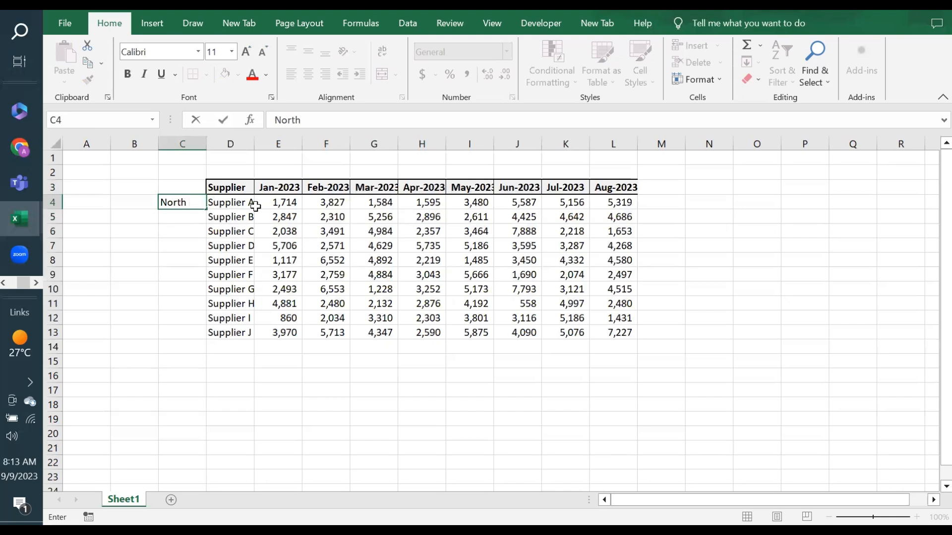
{"action": "type", "text": " Zone"}
{"action": "key", "text": "Return"}
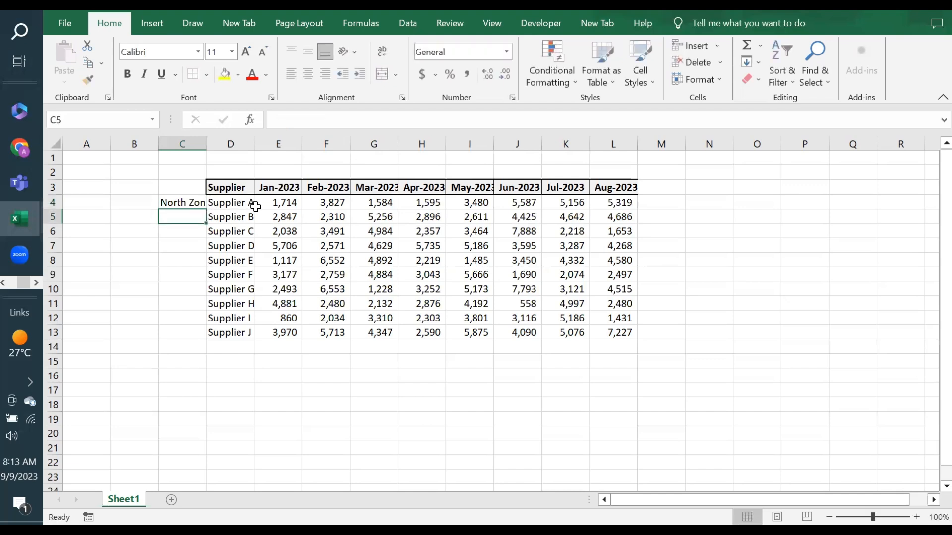
- Enter East Zone in cell C7, beside Supplier D
{"action": "left_click", "coordinate": [180, 203]}
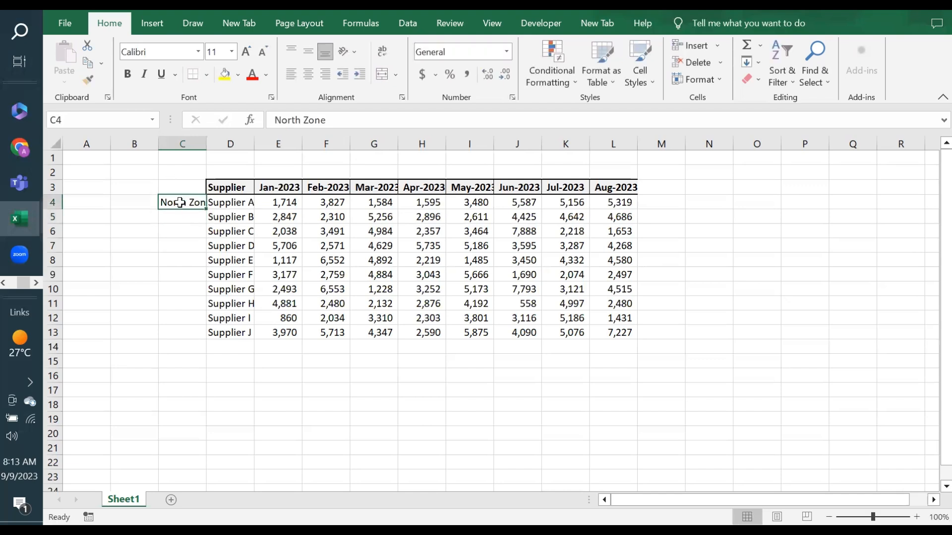
{"action": "left_click", "coordinate": [179, 245]}
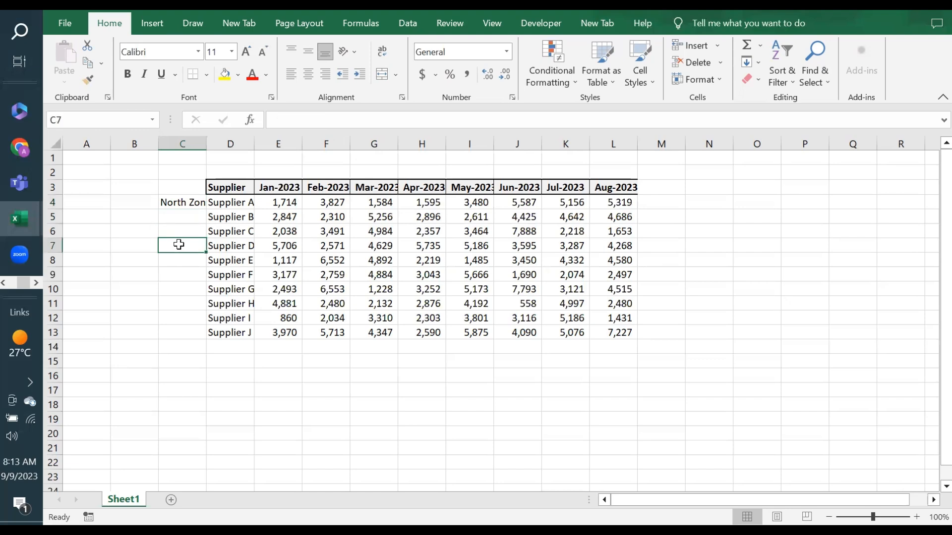
{"action": "type", "text": "Ea"}
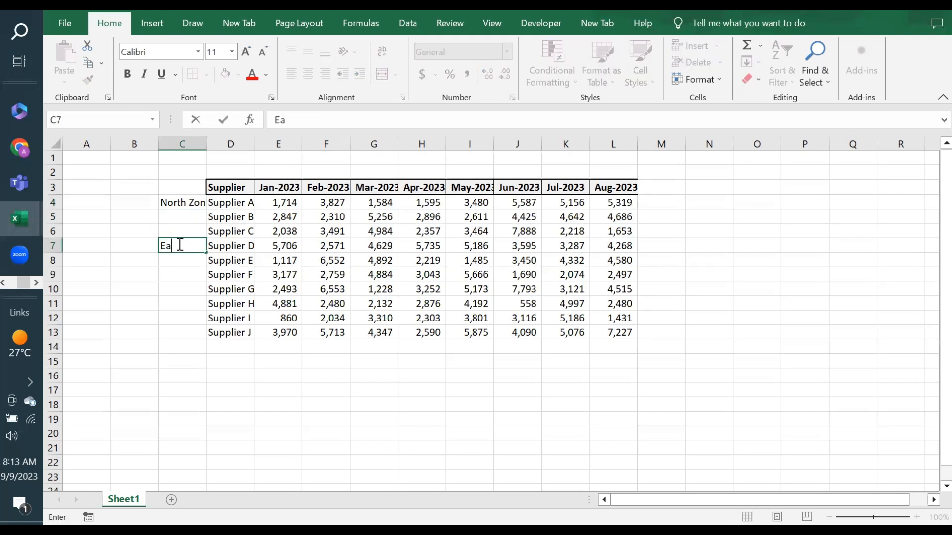
{"action": "type", "text": "st Zone"}
{"action": "key", "text": "Return"}
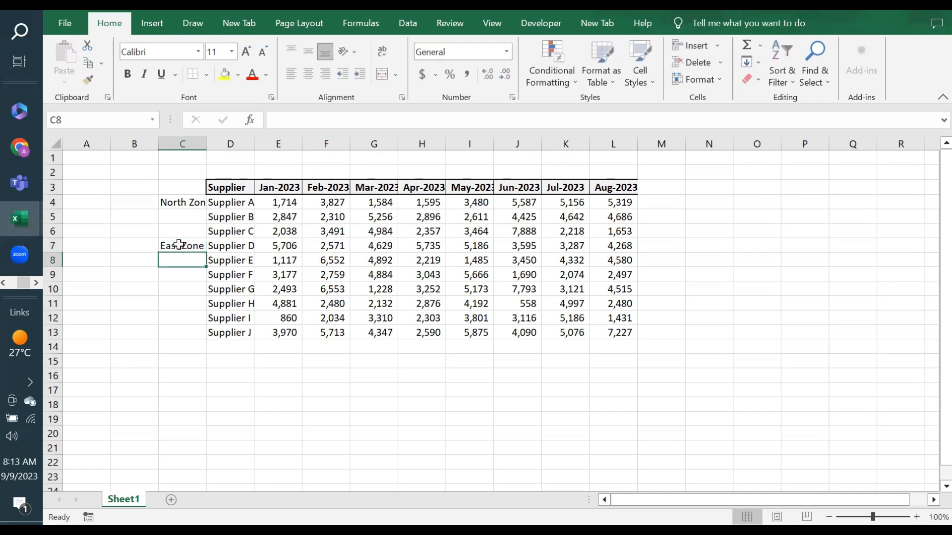
- Enter Middle East in cell C11, beside Supplier H, with both words capitalized
{"action": "left_click", "coordinate": [181, 301]}
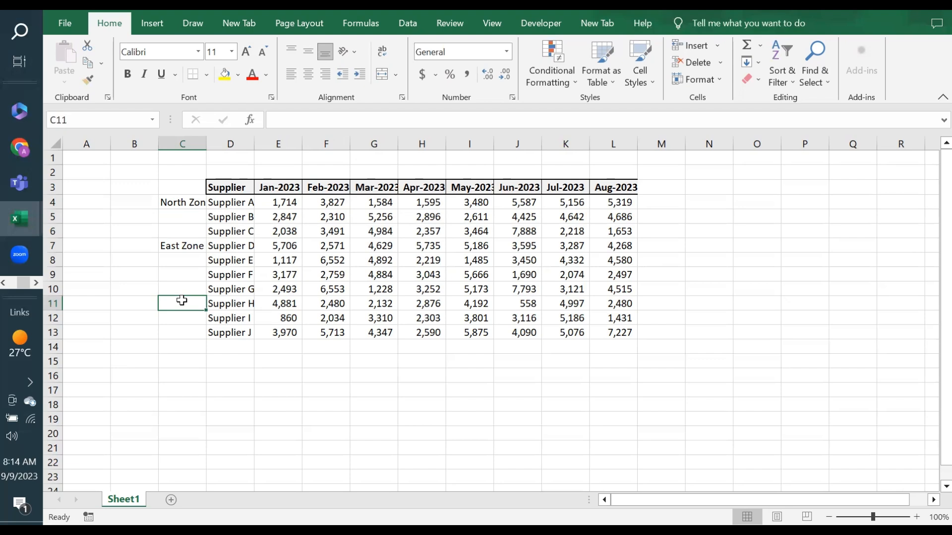
{"action": "type", "text": "Mi"}
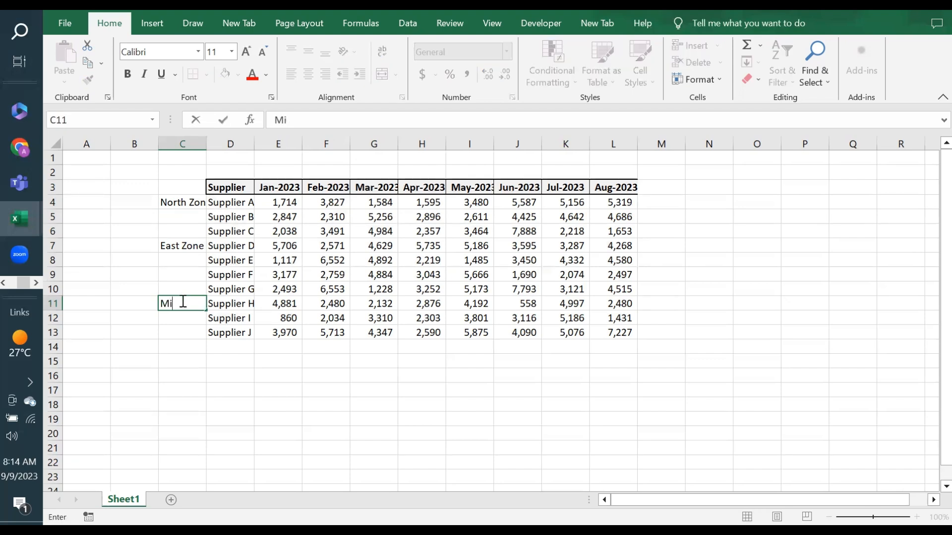
{"action": "type", "text": "ddle east"}
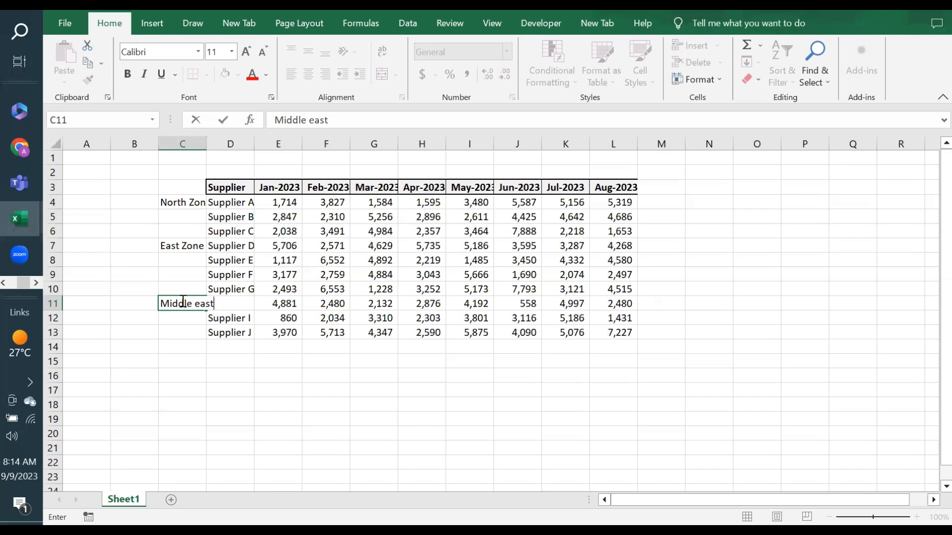
{"action": "left_click", "coordinate": [214, 304]}
{"action": "key", "text": "BackSpace"}
{"action": "key", "text": "BackSpace"}
{"action": "key", "text": "BackSpace"}
{"action": "key", "text": "BackSpace"}
{"action": "type", "text": "East"}
{"action": "key", "text": "Return"}
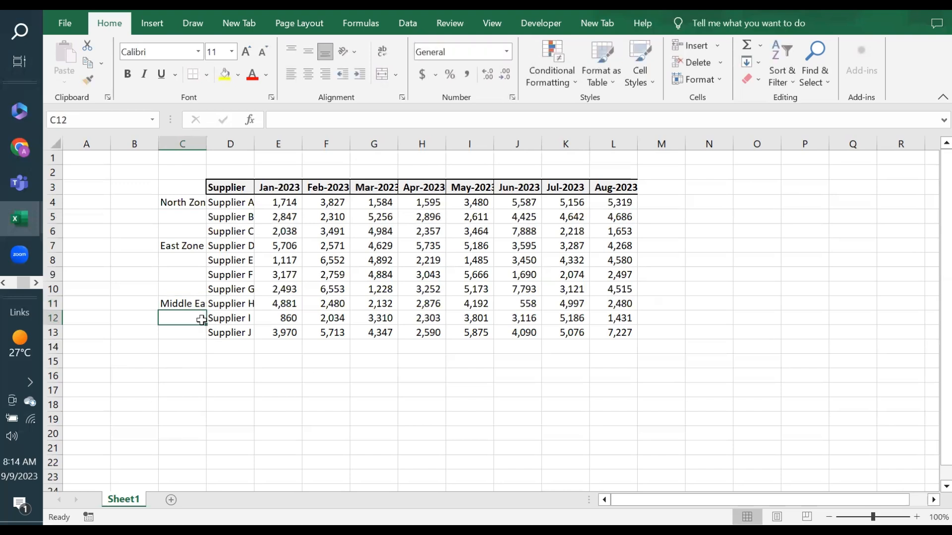
- Fill the remaining blank zone cells C5:C6, C8:C10 and C12:C13 with West Zone in one entry
{"action": "left_click", "coordinate": [194, 212]}
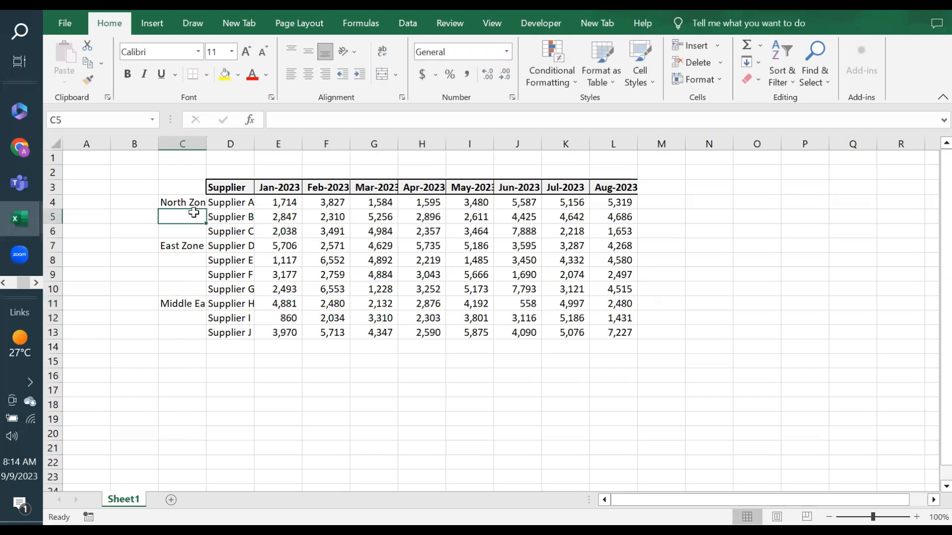
{"action": "left_click_drag", "start_coordinate": [194, 212], "coordinate": [191, 227]}
{"action": "left_click_drag", "start_coordinate": [194, 259], "coordinate": [196, 332]}
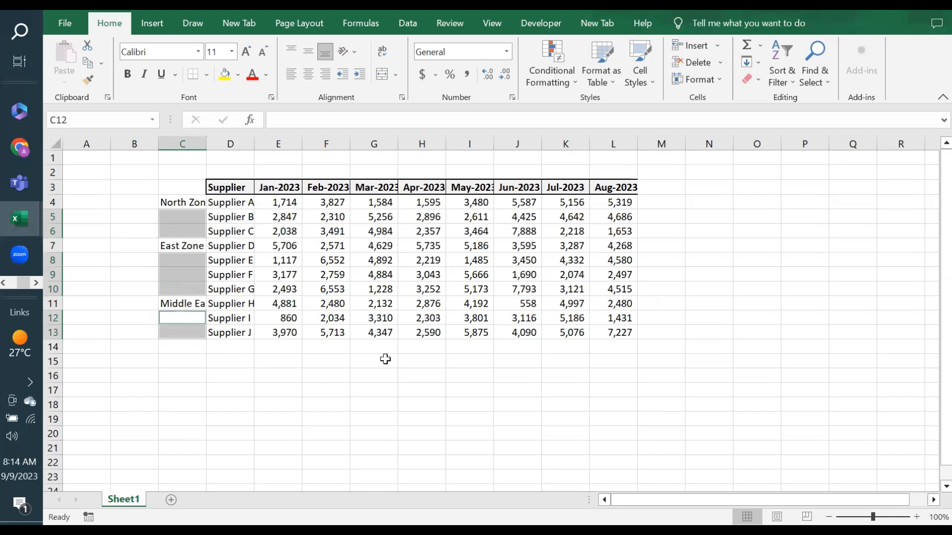
{"action": "type", "text": "W"}
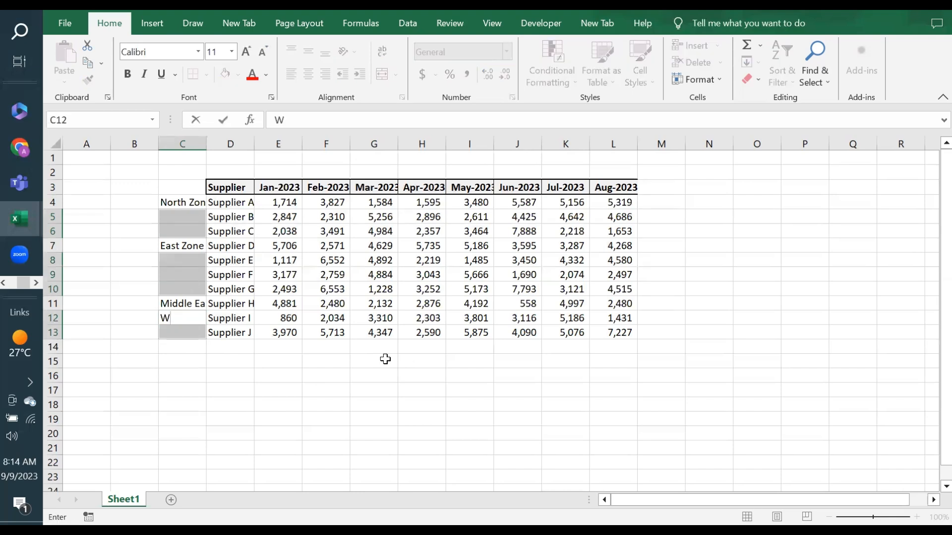
{"action": "type", "text": "est Zone"}
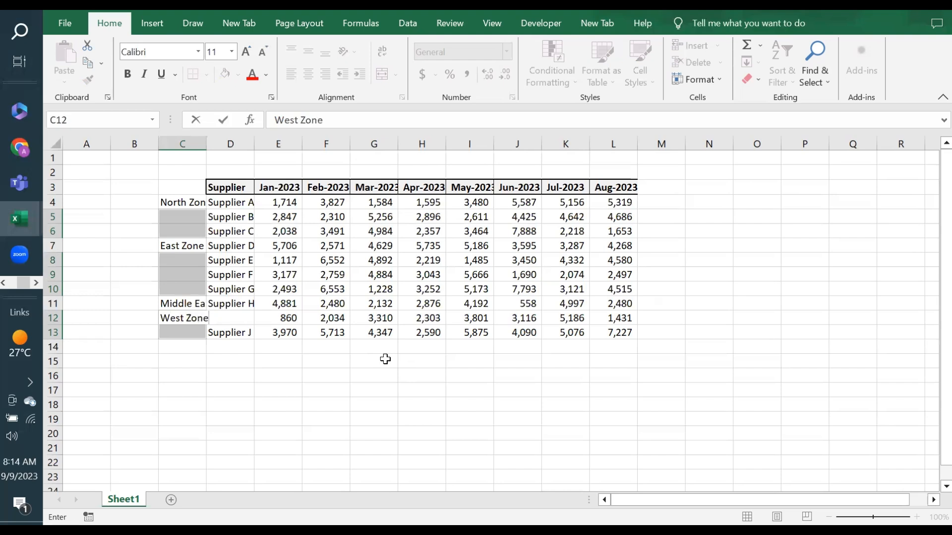
{"action": "key", "text": "ctrl+Return"}
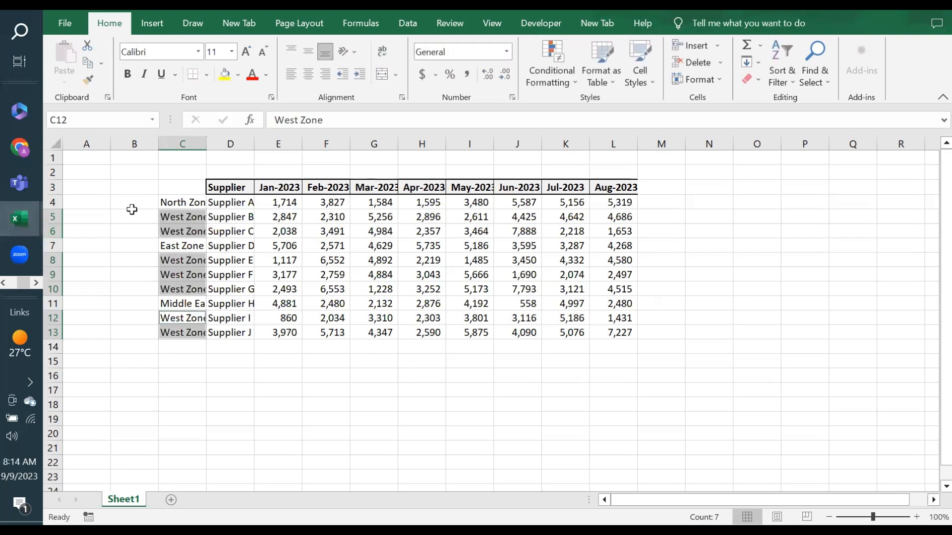
- Add the header Zones in cell C3 above the zone names
{"action": "left_click", "coordinate": [180, 188]}
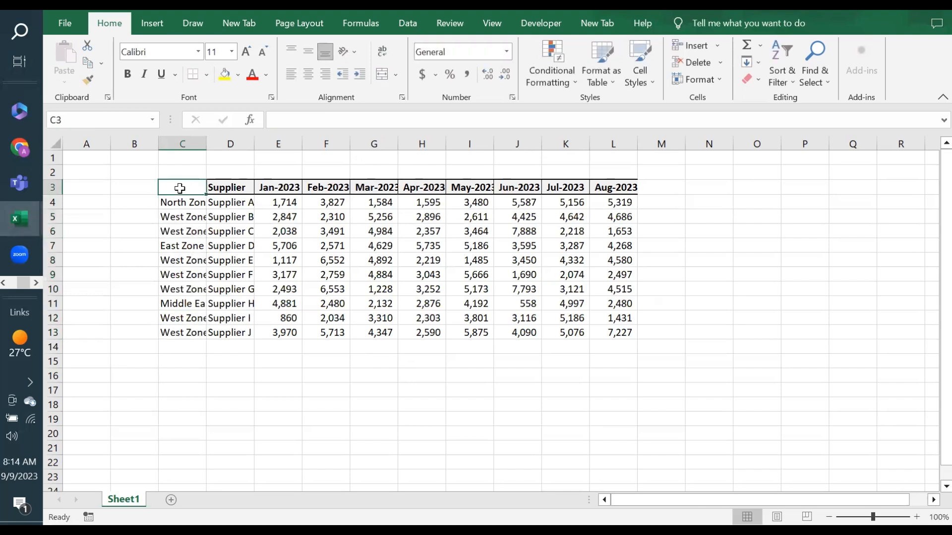
{"action": "type", "text": "Zones"}
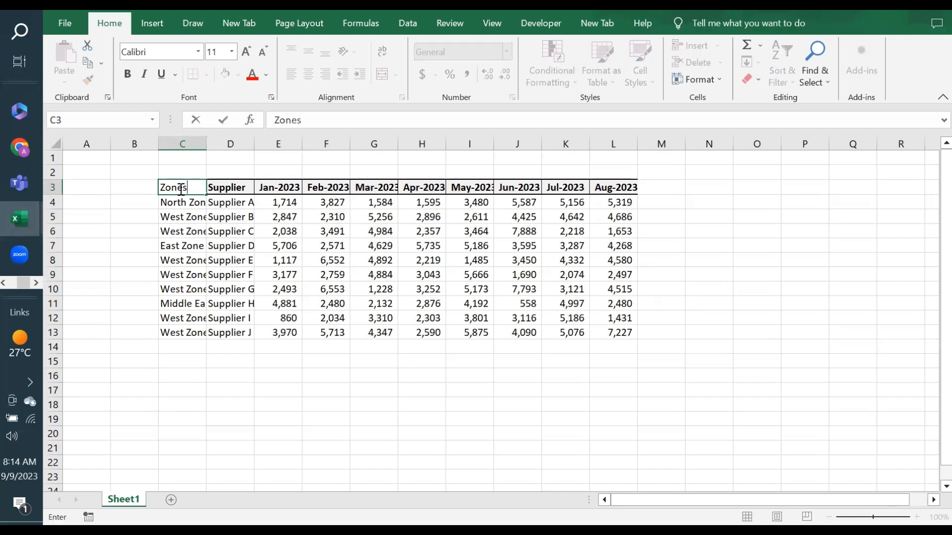
{"action": "key", "text": "Return"}
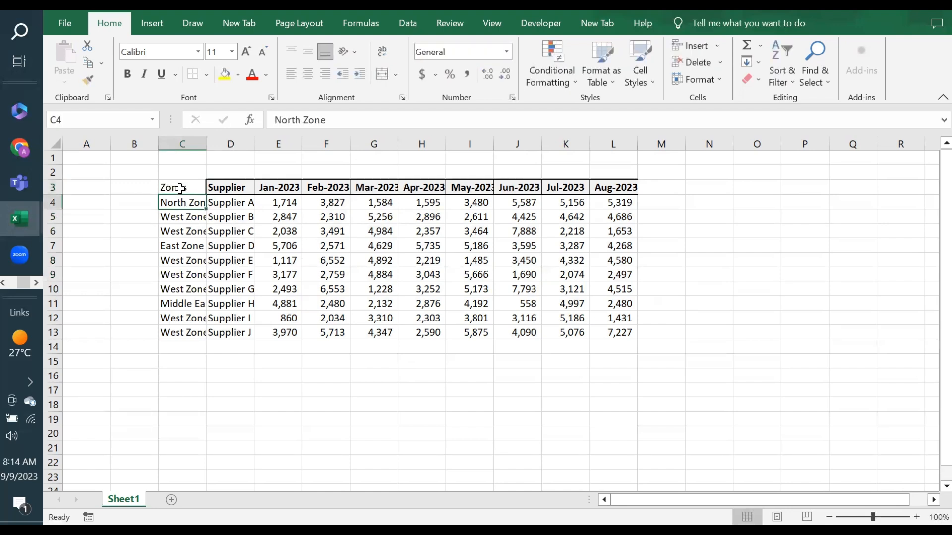
- Start a custom sort of the supplier table C3:L13, with Zones as the column to sort by
{"action": "left_click_drag", "start_coordinate": [180, 189], "coordinate": [604, 330]}
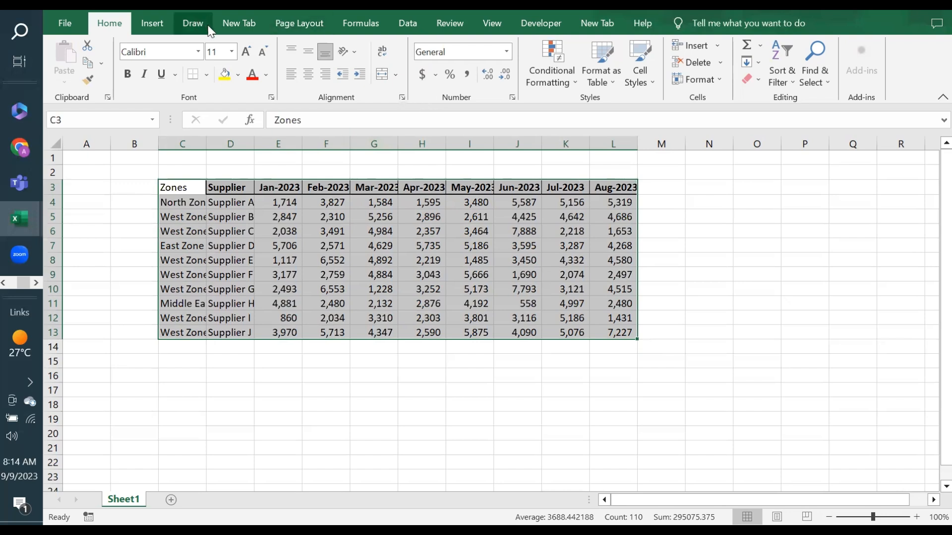
{"action": "left_click", "coordinate": [407, 23]}
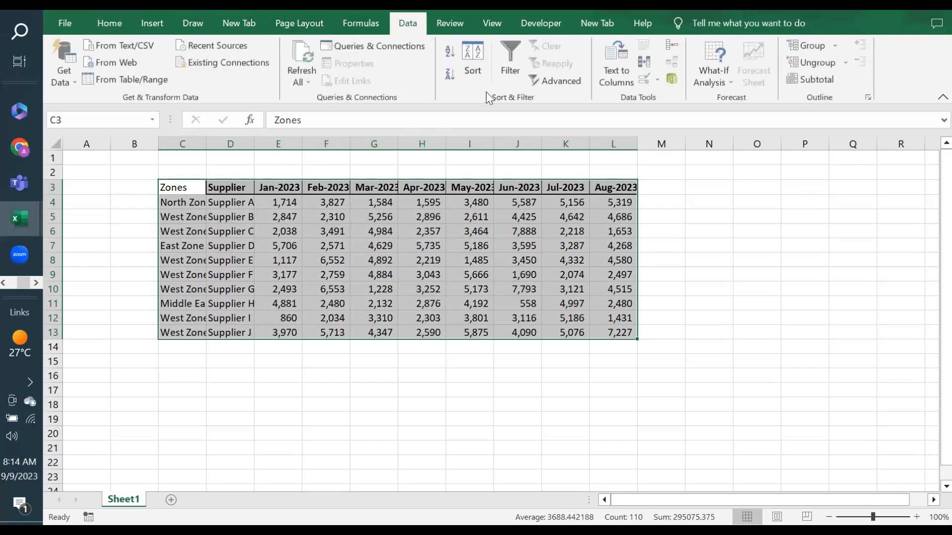
{"action": "left_click", "coordinate": [480, 59]}
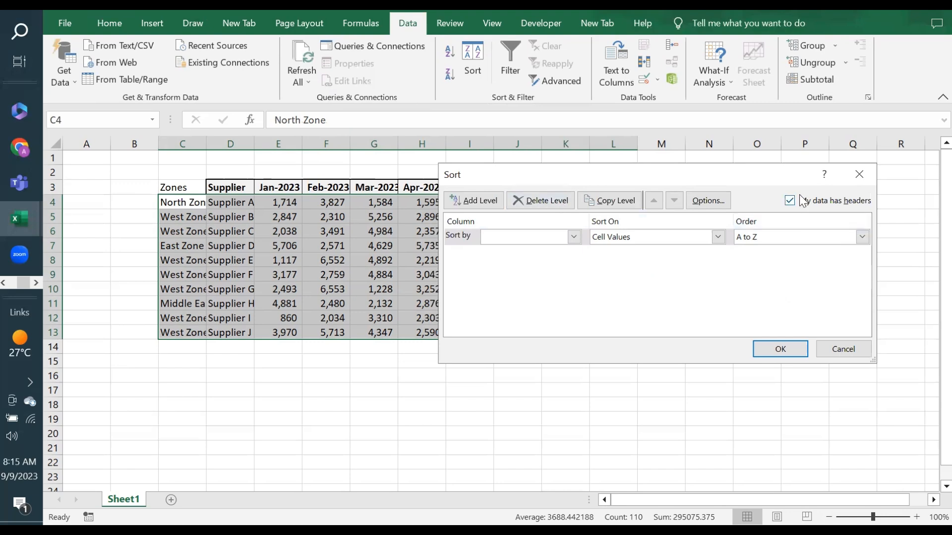
{"action": "left_click", "coordinate": [575, 237]}
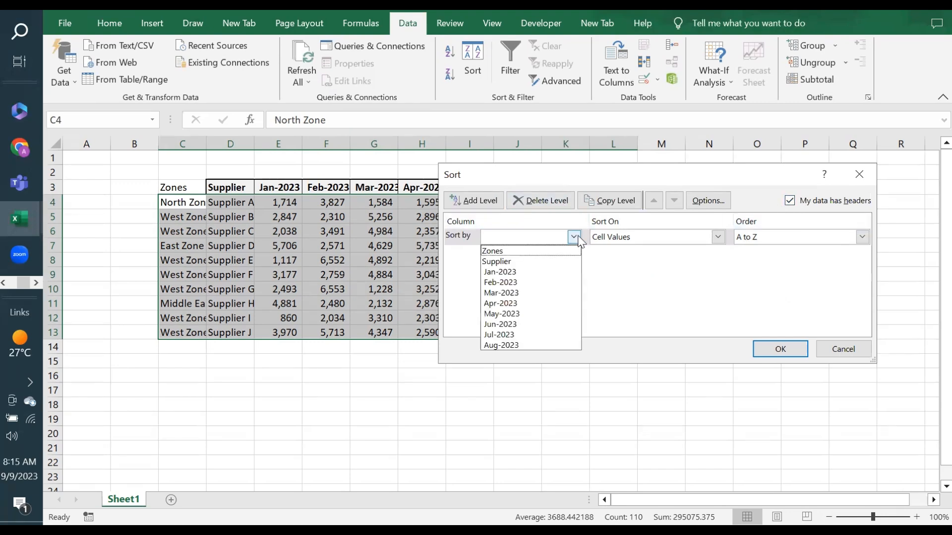
{"action": "left_click", "coordinate": [516, 252]}
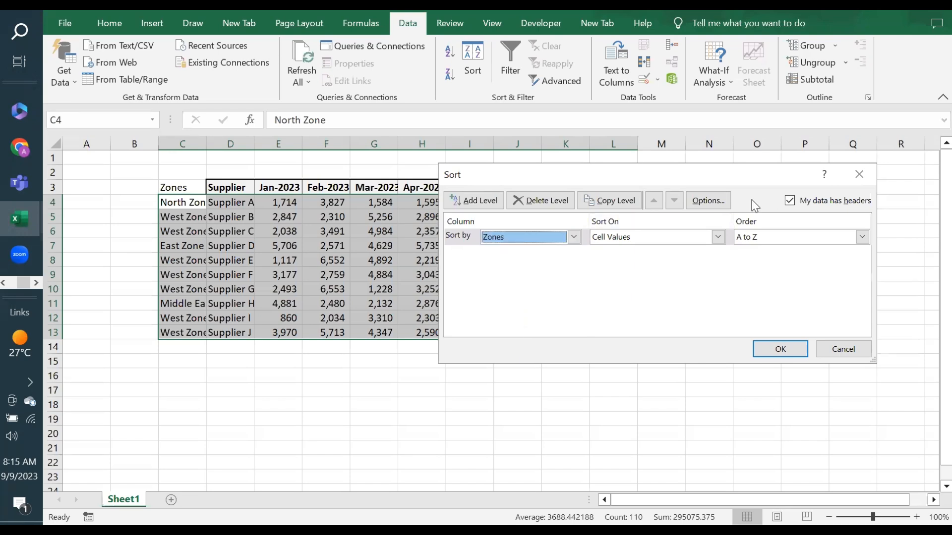
{"action": "left_click", "coordinate": [718, 205]}
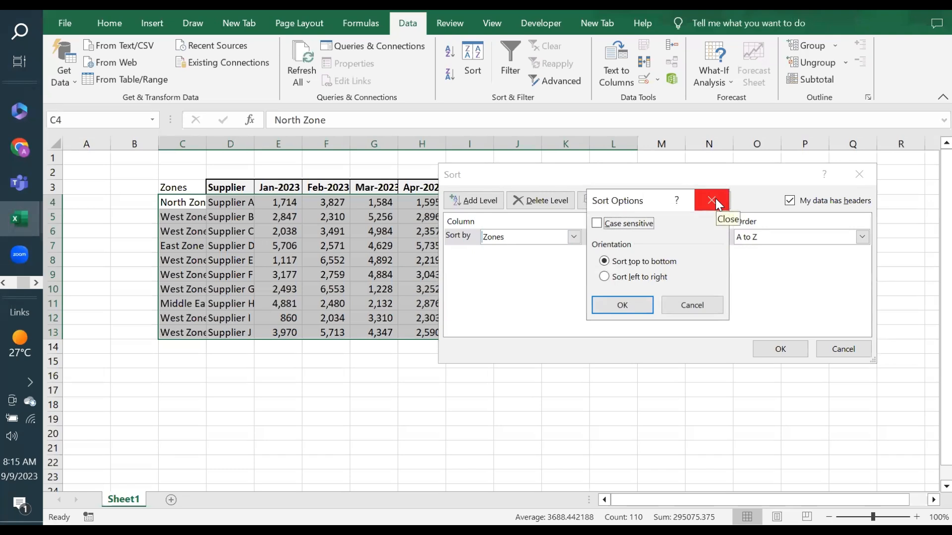
{"action": "left_click", "coordinate": [695, 304]}
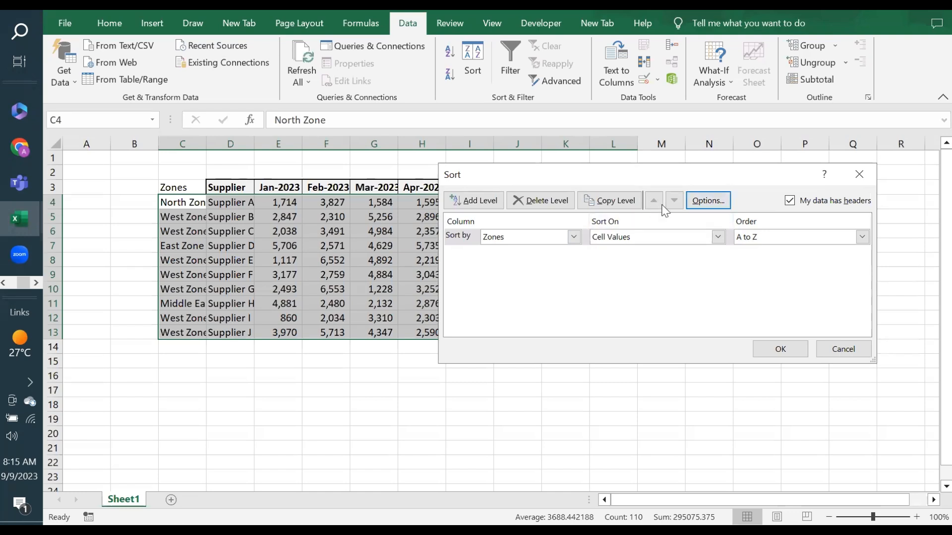
{"action": "left_click", "coordinate": [574, 237]}
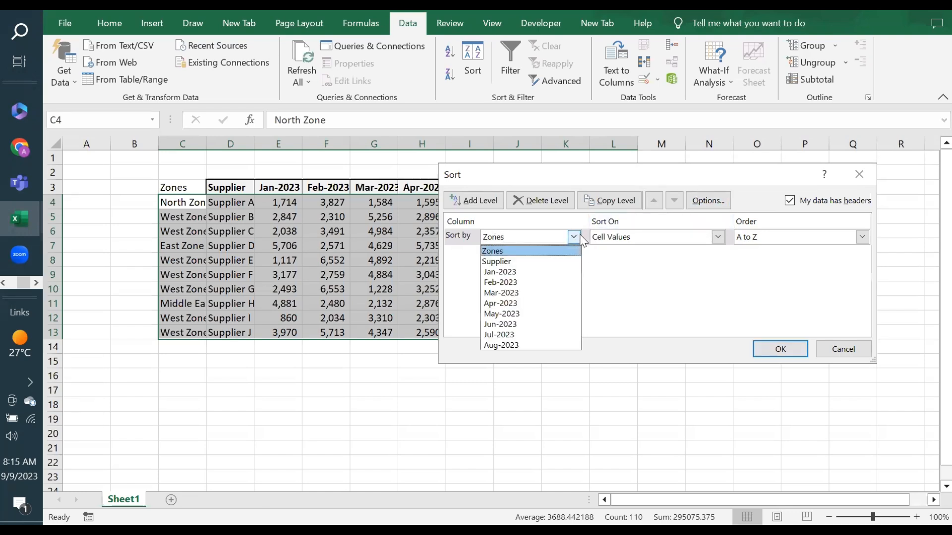
{"action": "left_click", "coordinate": [635, 266]}
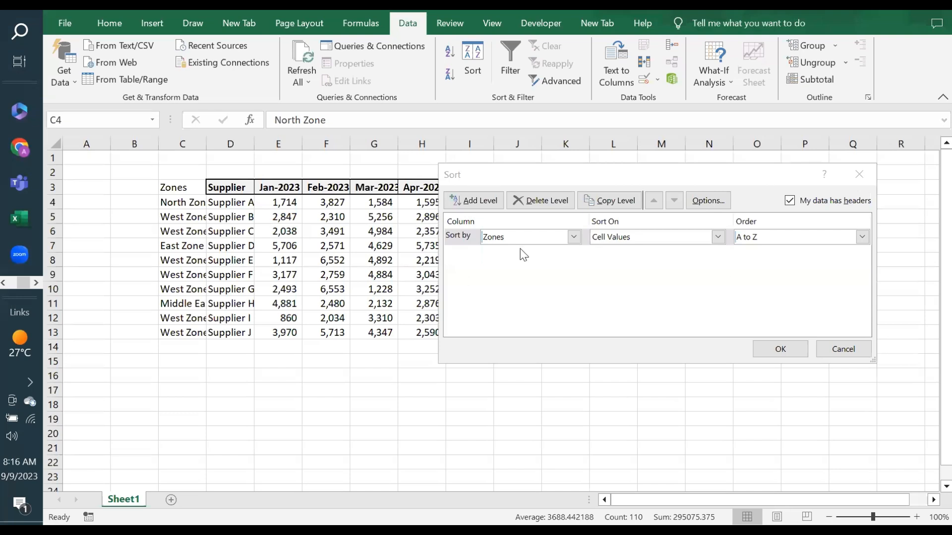
{"action": "left_click", "coordinate": [523, 253]}
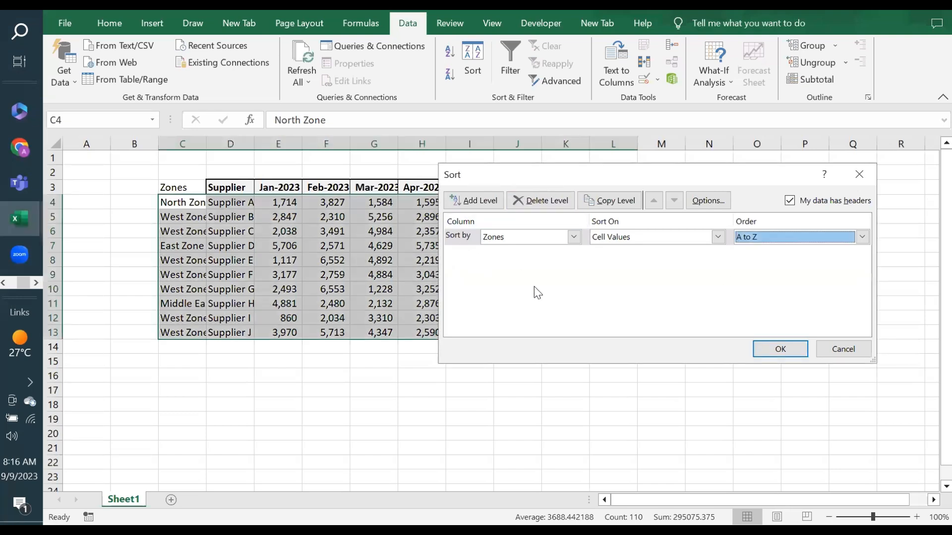
{"action": "left_click", "coordinate": [574, 236]}
{"action": "left_click", "coordinate": [527, 251]}
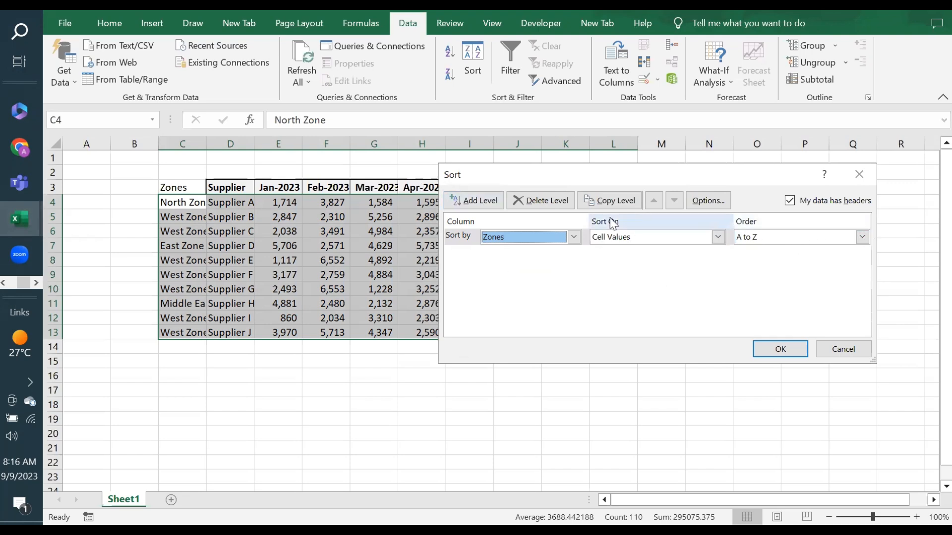
- Set the sort order to the custom list North Zone, South Zone, East Zone, Middle East, West Zone and apply the sort
{"action": "left_click", "coordinate": [863, 237]}
{"action": "left_click", "coordinate": [758, 272]}
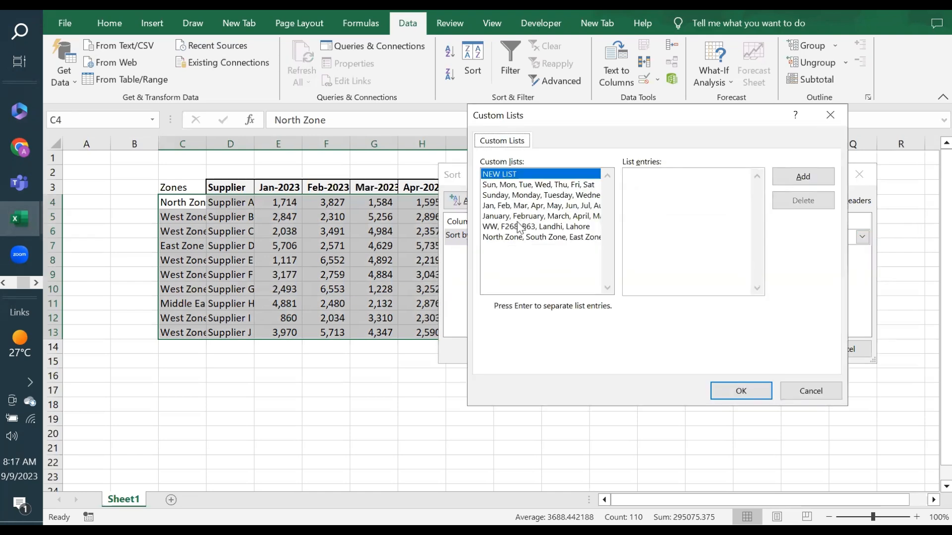
{"action": "left_click", "coordinate": [490, 239]}
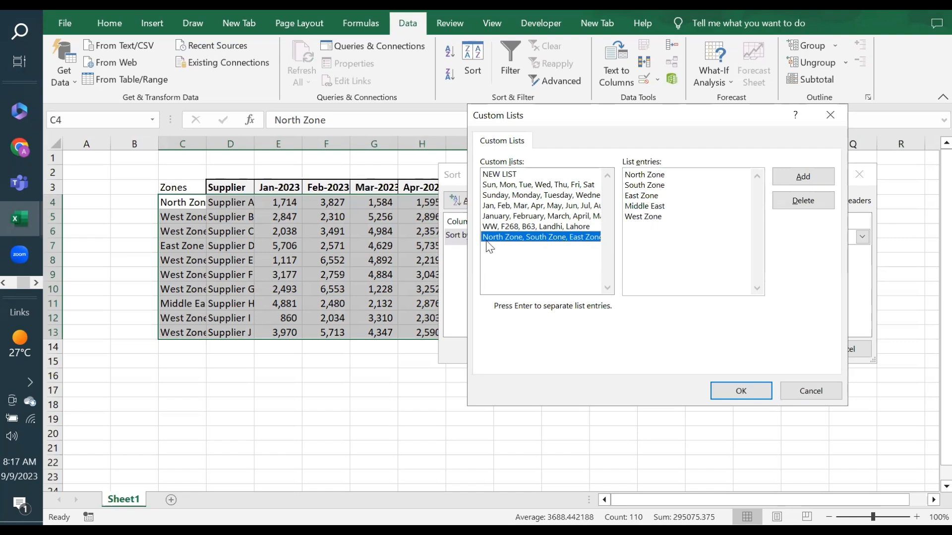
{"action": "left_click", "coordinate": [728, 388]}
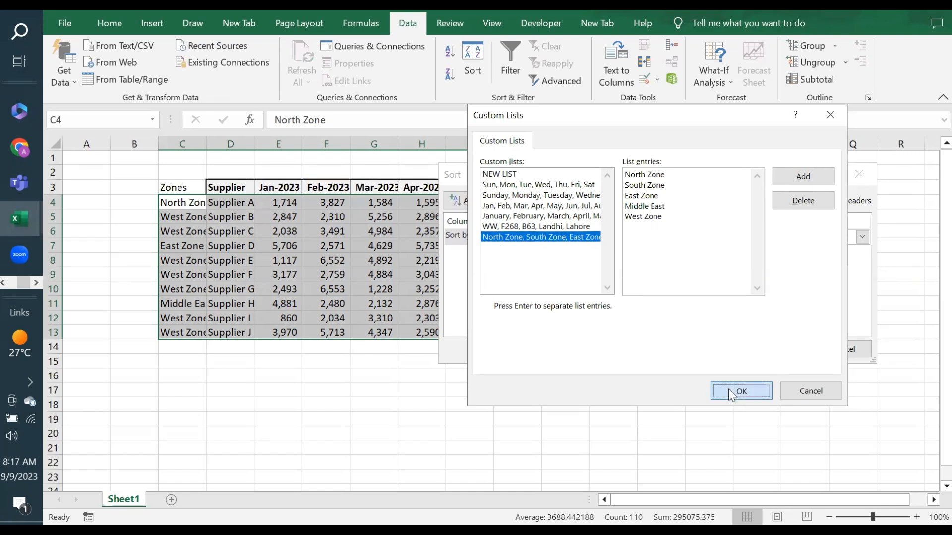
{"action": "left_click", "coordinate": [787, 350]}
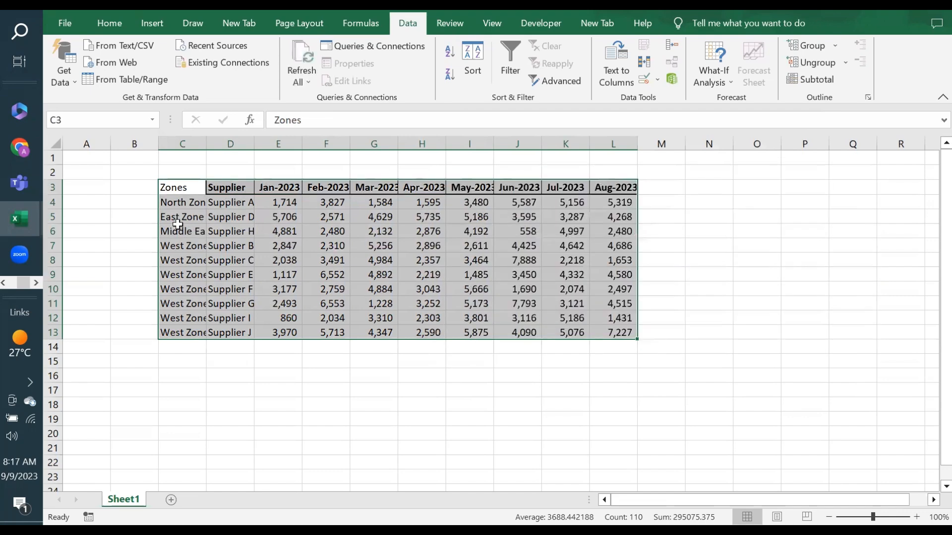
- Select the sorted supplier rows C4:L13 and close the new workbook without saving it
{"action": "left_click", "coordinate": [179, 204]}
{"action": "left_click_drag", "start_coordinate": [179, 204], "coordinate": [611, 332]}
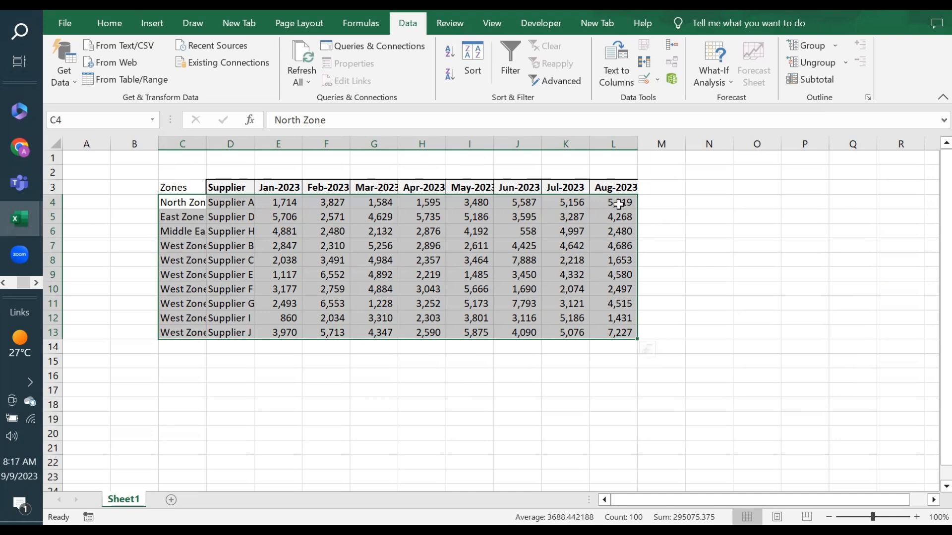
{"action": "left_click", "coordinate": [70, 19]}
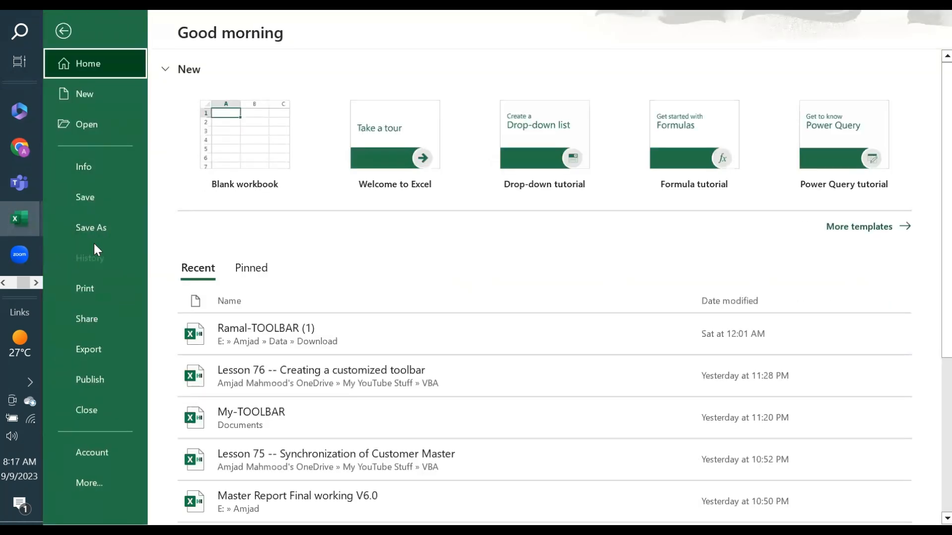
{"action": "key", "text": "Escape"}
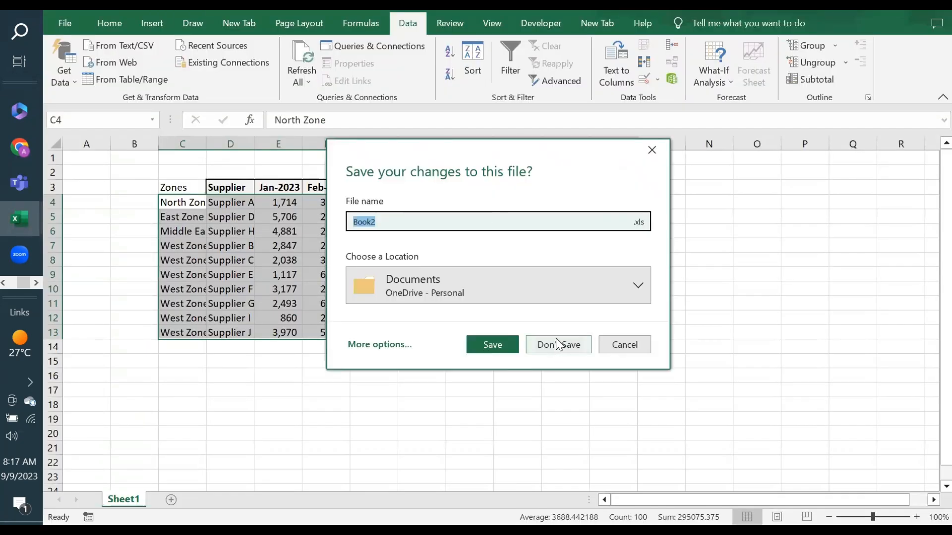
{"action": "left_click", "coordinate": [555, 345]}
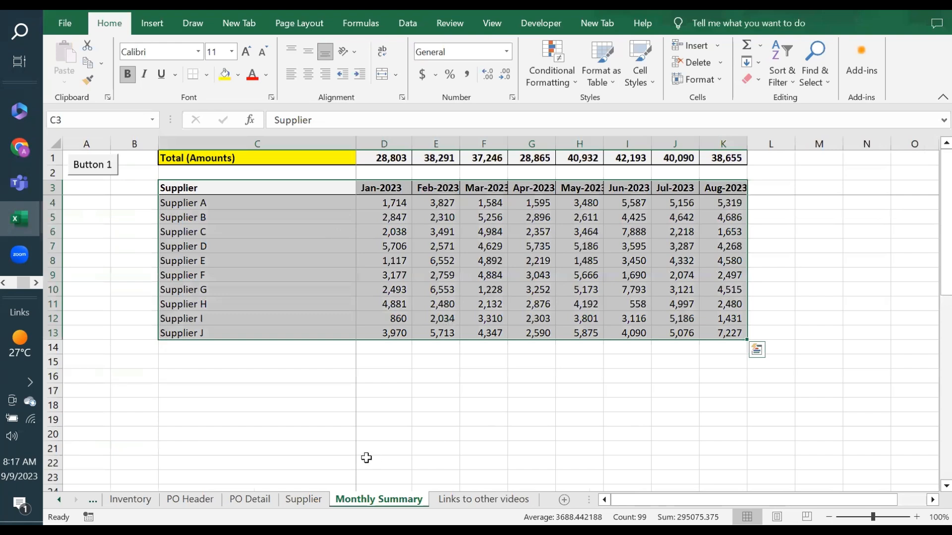
- Switch from the Monthly Summary sheet to the Interface sheet and select cell I2
{"action": "left_click", "coordinate": [58, 500]}
{"action": "left_click", "coordinate": [59, 499]}
{"action": "left_click", "coordinate": [59, 500]}
{"action": "left_click", "coordinate": [59, 500]}
{"action": "left_click", "coordinate": [58, 500]}
{"action": "left_click", "coordinate": [58, 500]}
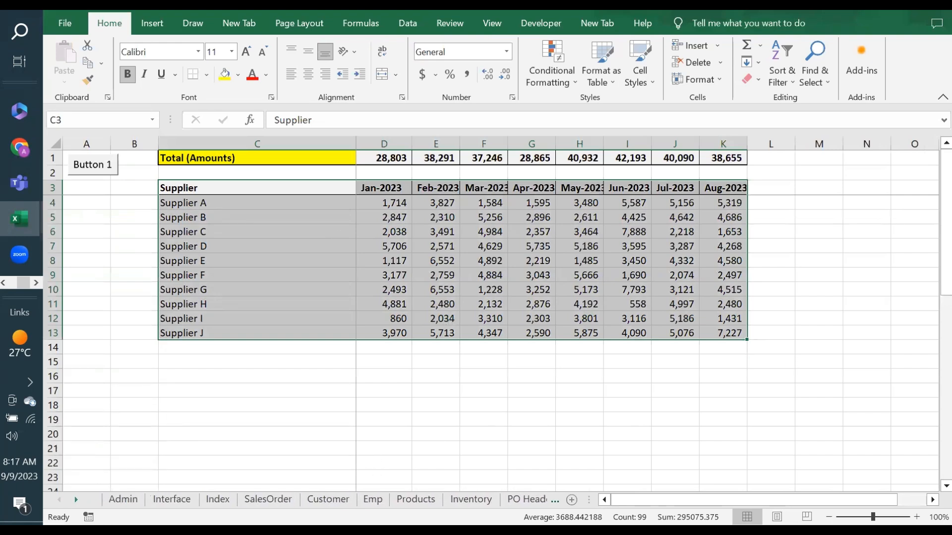
{"action": "left_click", "coordinate": [184, 500]}
{"action": "left_click", "coordinate": [393, 174]}
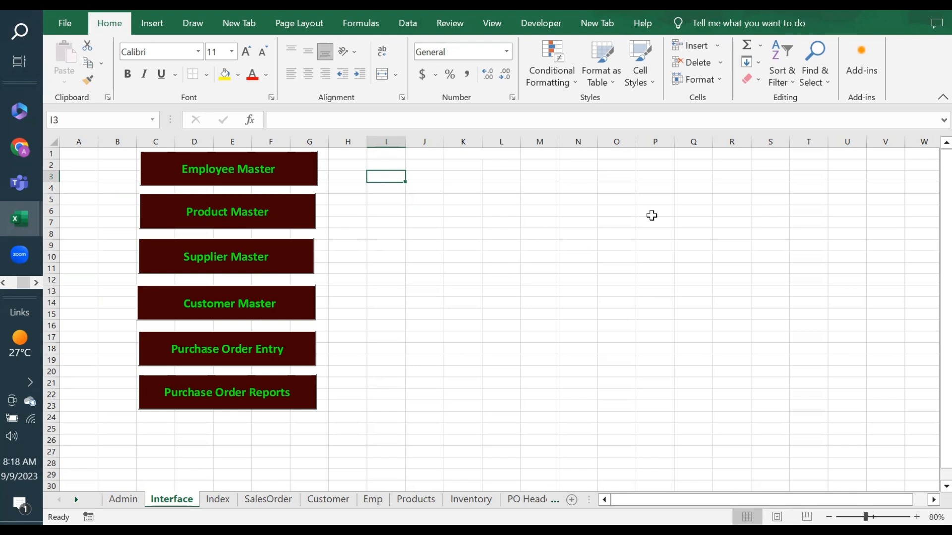
{"action": "left_click", "coordinate": [387, 166]}
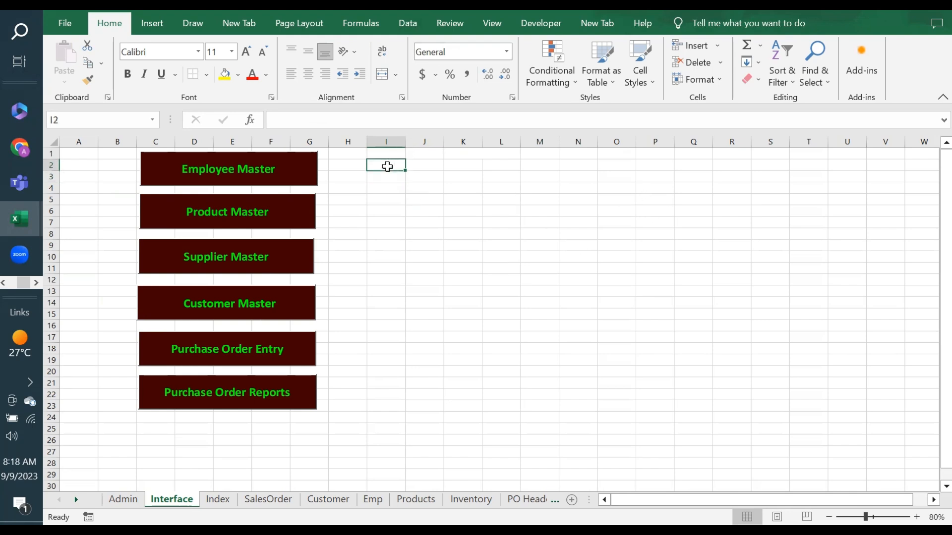